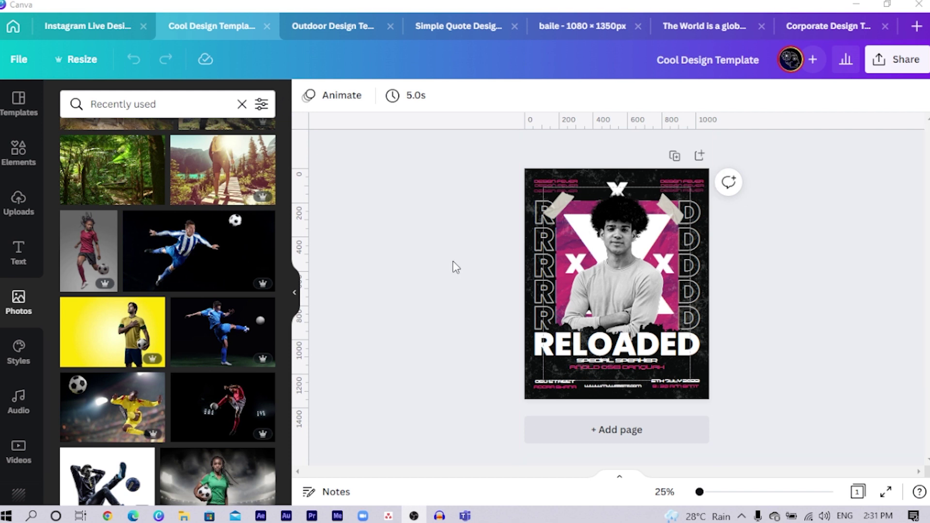
Add a second page and keep its background colour at #0A0C0C
click(699, 156)
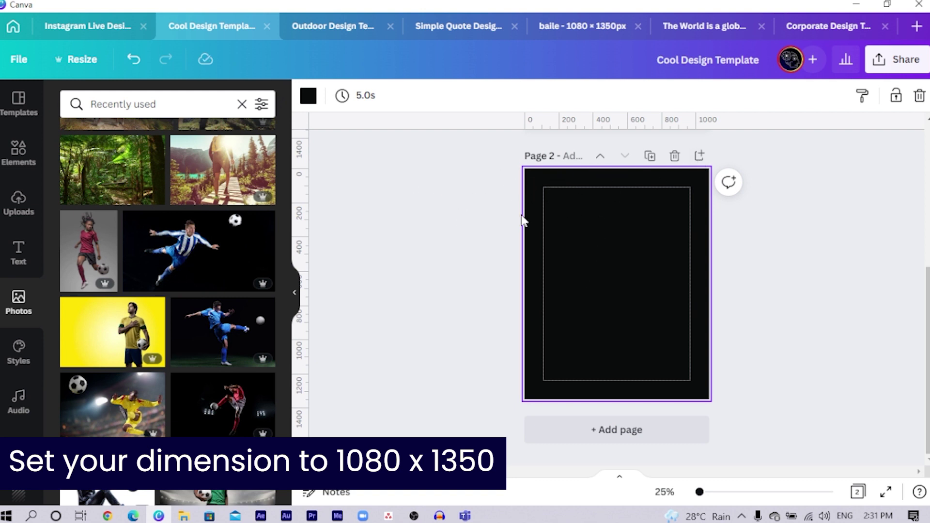
click(306, 94)
click(73, 169)
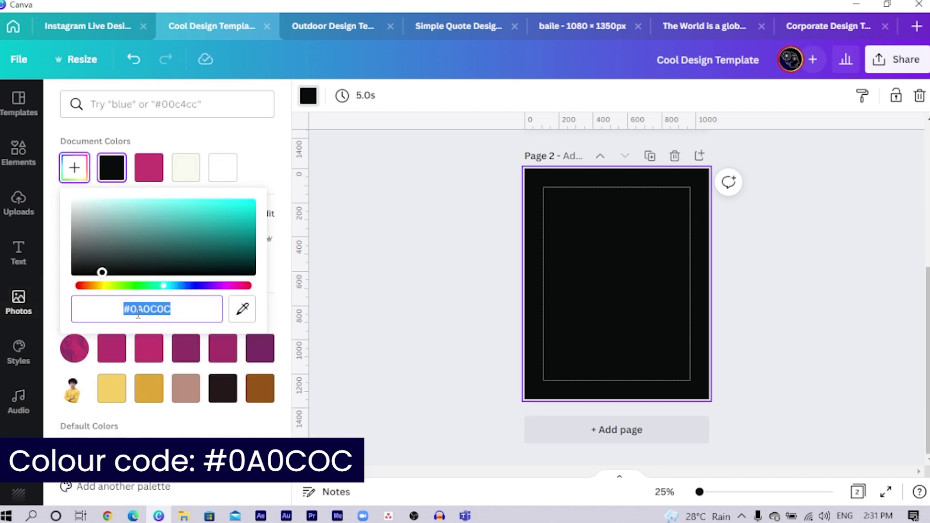
click(183, 314)
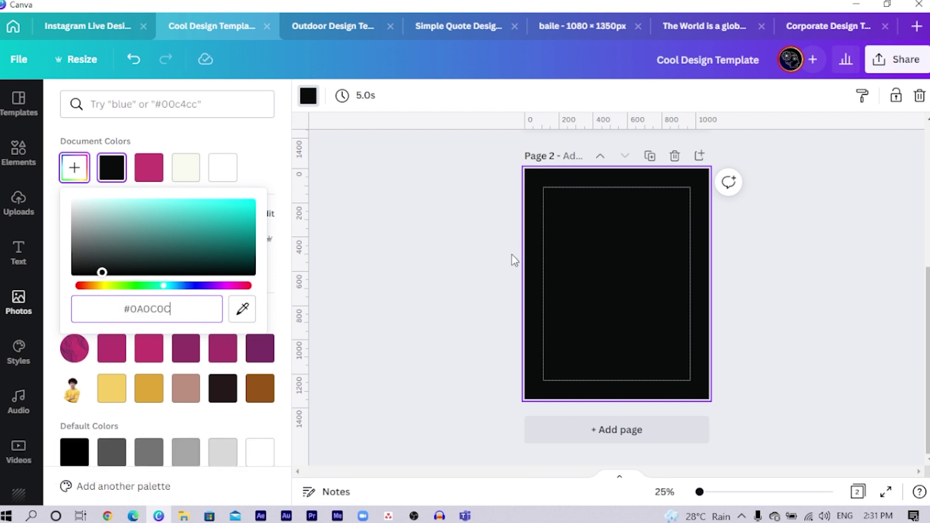
key(Escape)
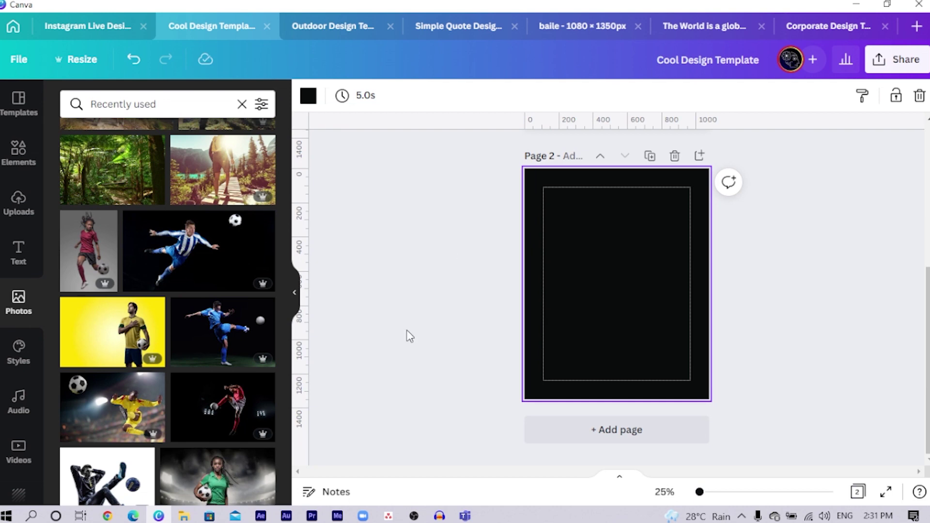
Search the Elements library for 'paper' and browse the results
click(16, 160)
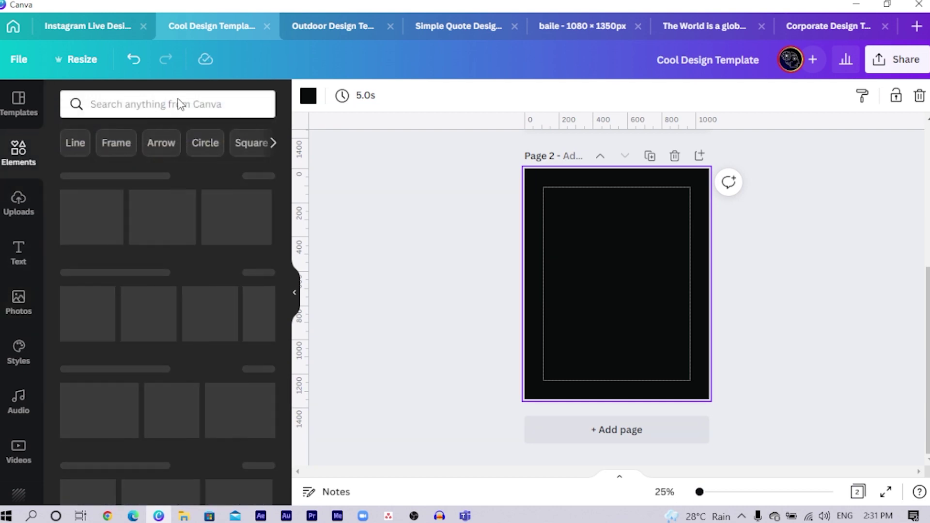
click(181, 95)
text(paper)
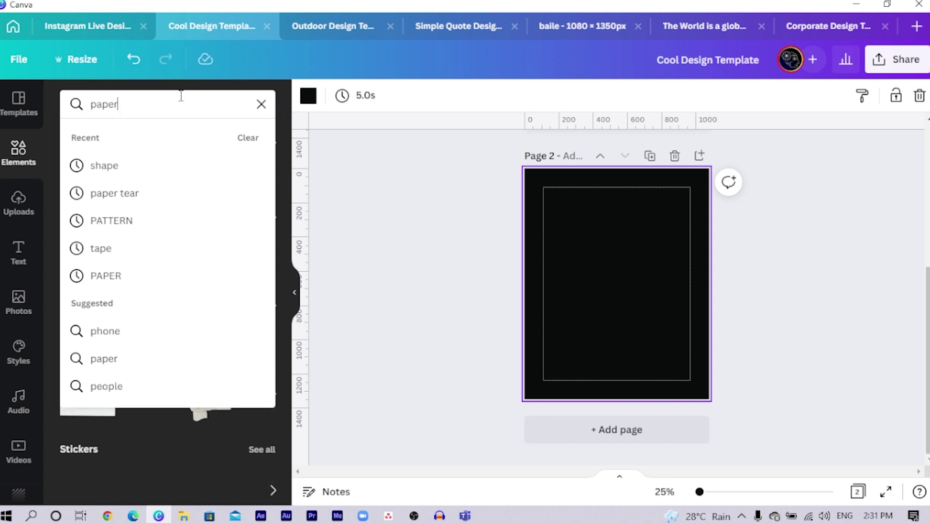
key(Return)
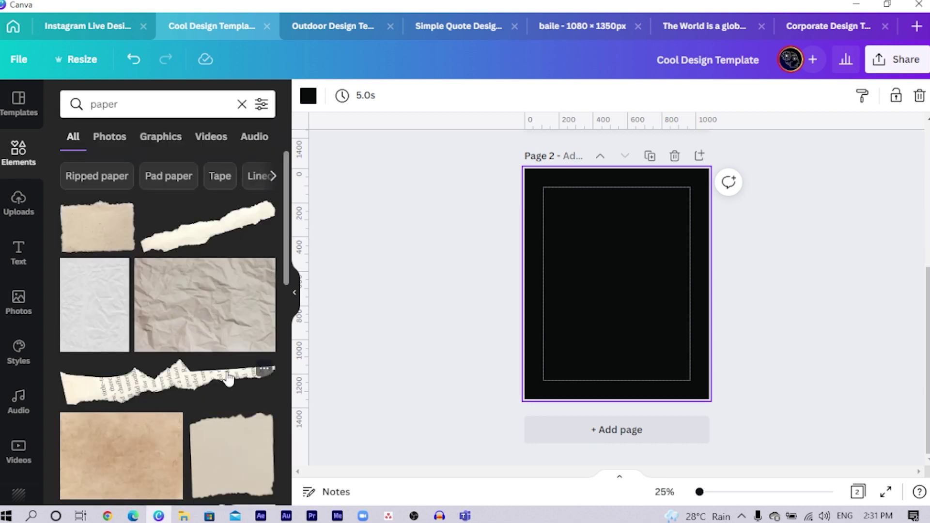
scroll(188, 394, down, 4)
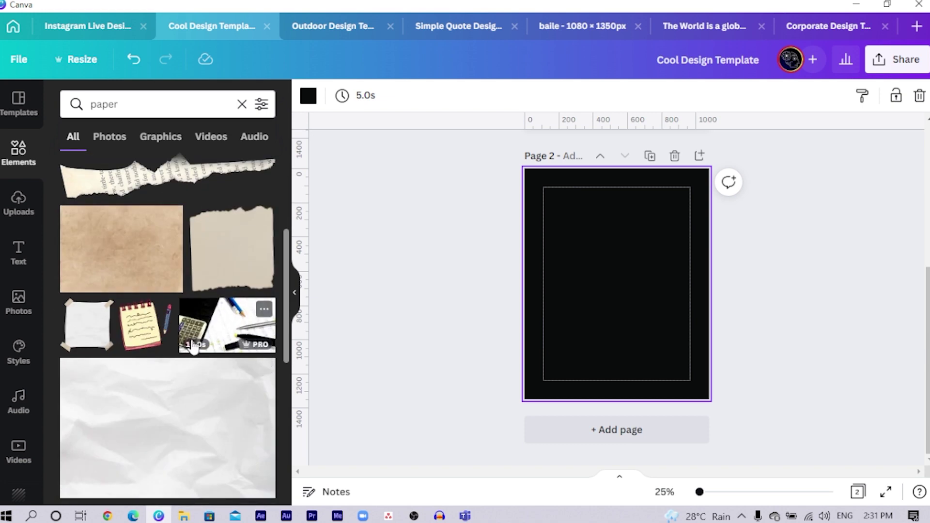
scroll(361, 332, up, 5)
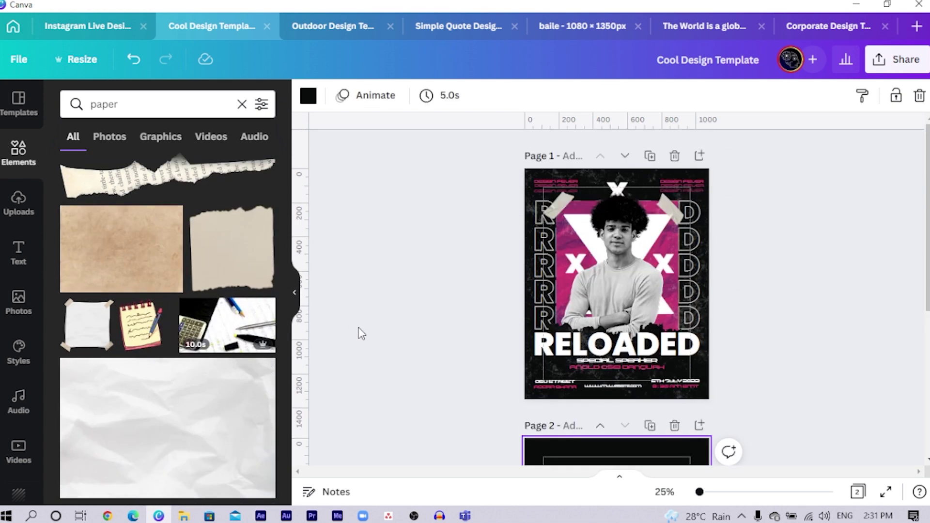
scroll(373, 329, down, 5)
scroll(508, 295, up, 5)
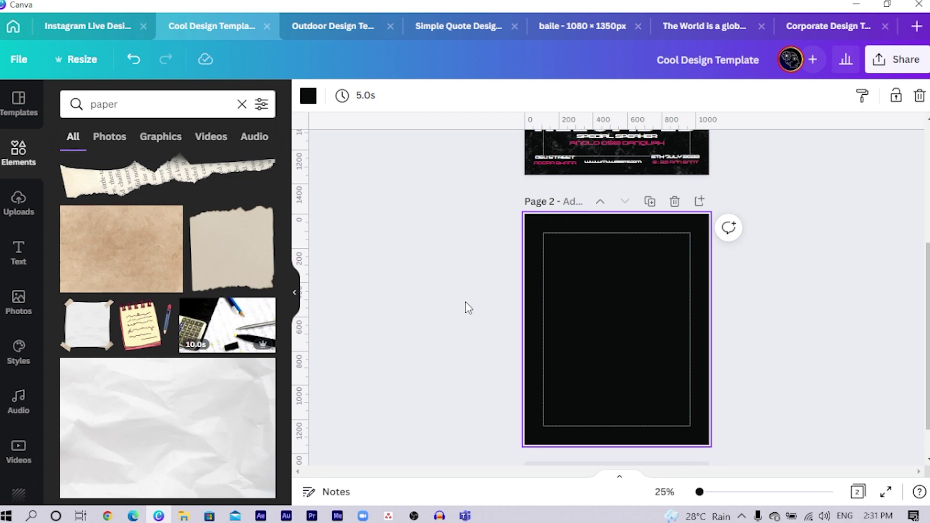
scroll(475, 384, down, 5)
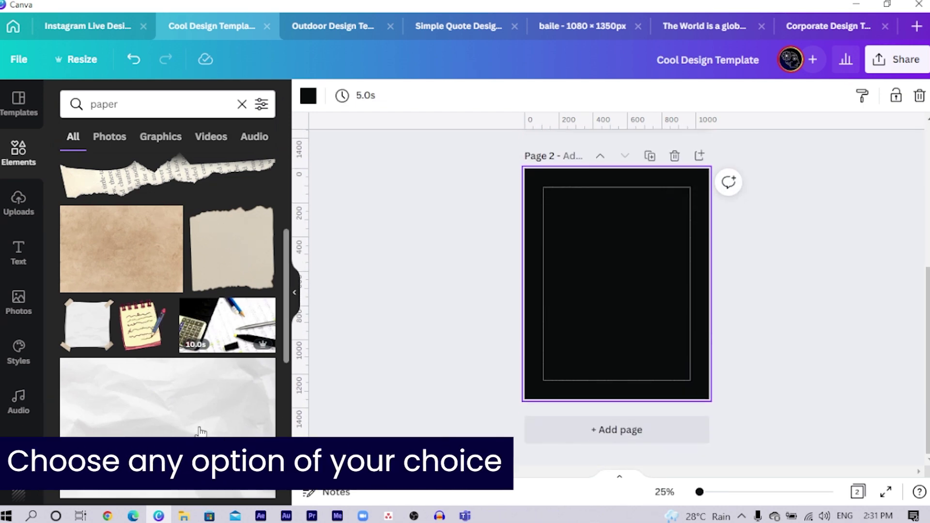
scroll(159, 403, down, 3)
scroll(160, 402, down, 4)
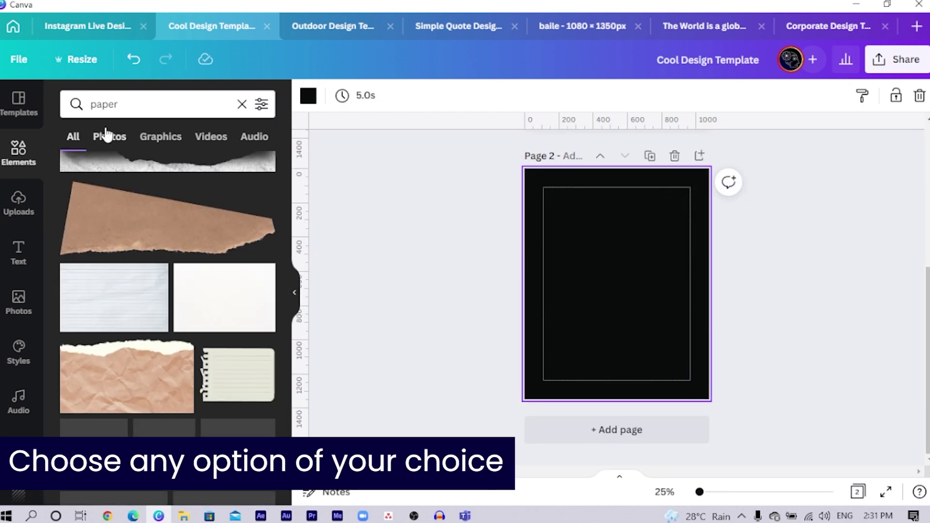
scroll(127, 290, down, 3)
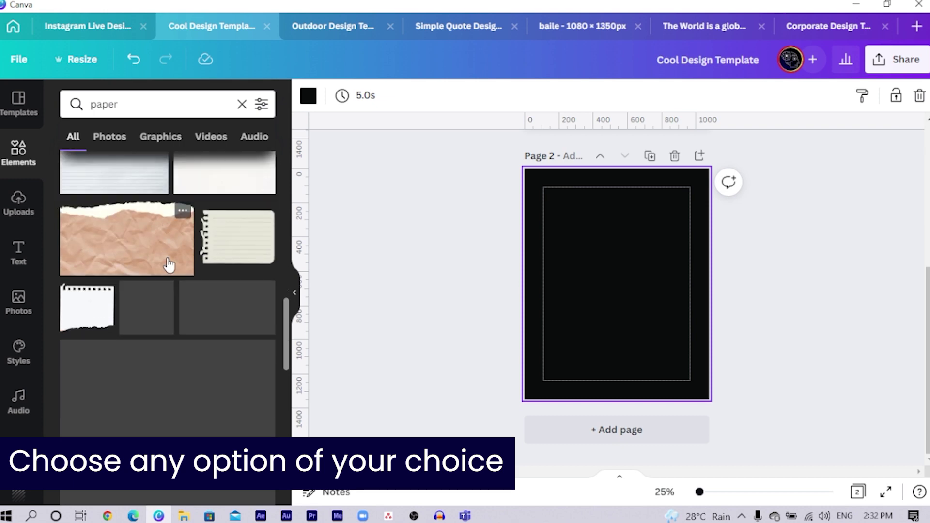
scroll(127, 301, down, 5)
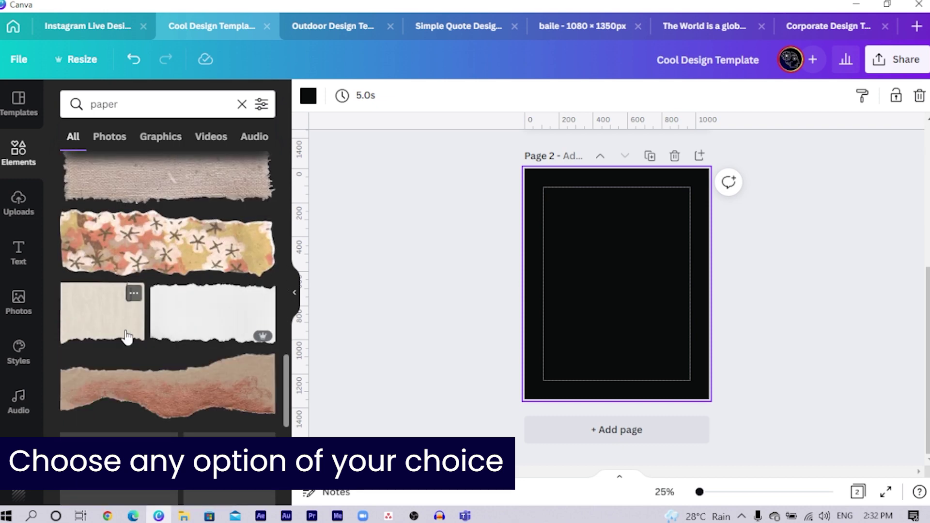
scroll(137, 379, down, 4)
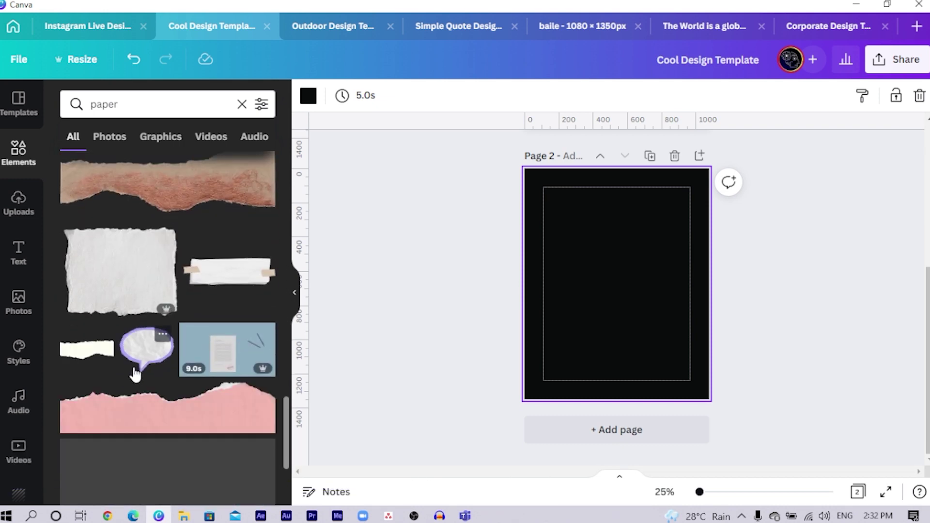
scroll(122, 335, down, 9)
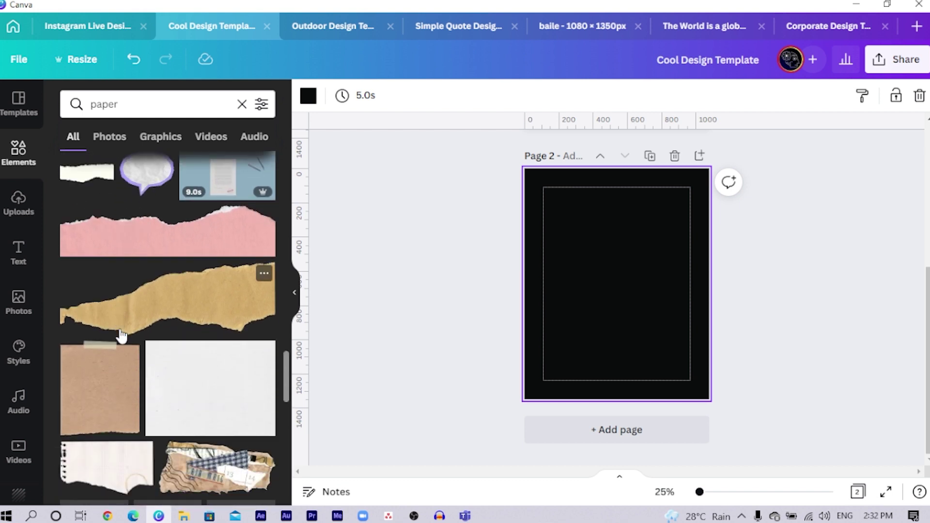
scroll(121, 335, up, 6)
Add the white torn paper, rotate it 90°, enlarge it and centre it on the page
click(123, 370)
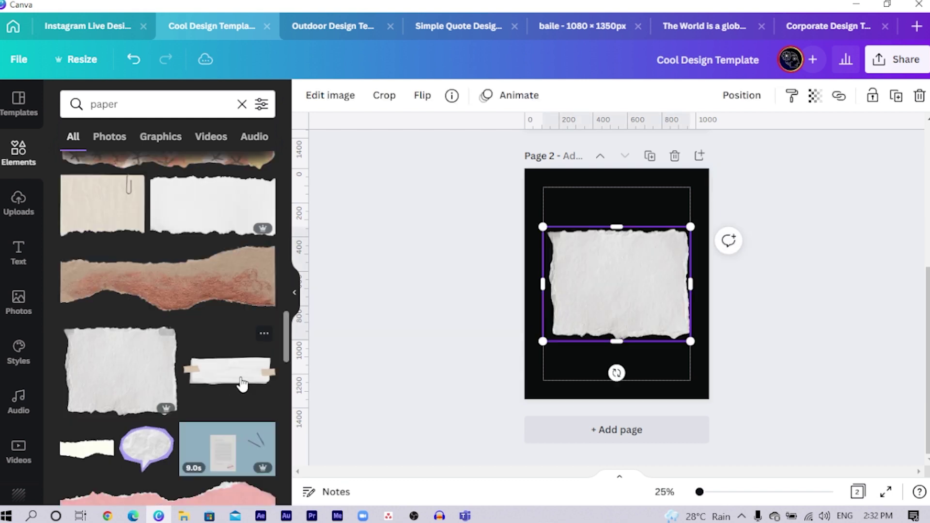
drag(616, 373, 536, 280)
drag(635, 283, 630, 256)
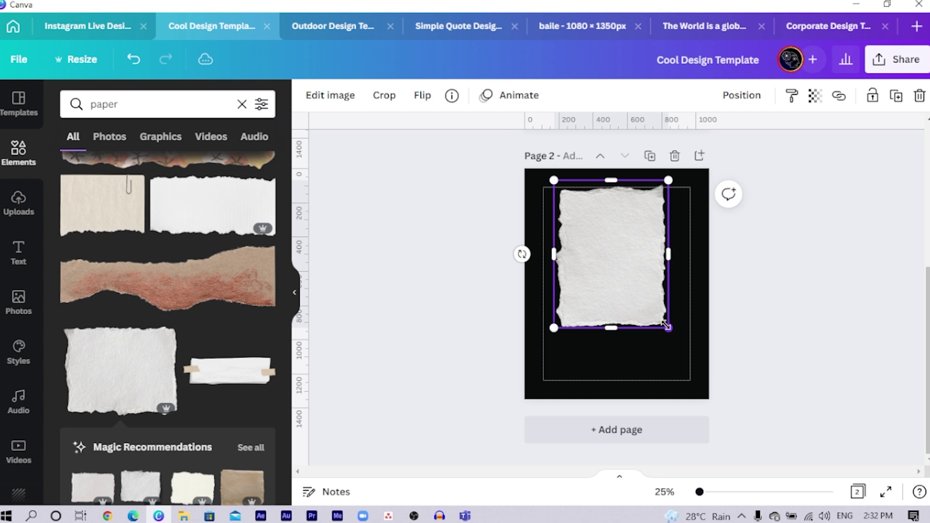
drag(667, 326, 682, 350)
drag(637, 316, 636, 316)
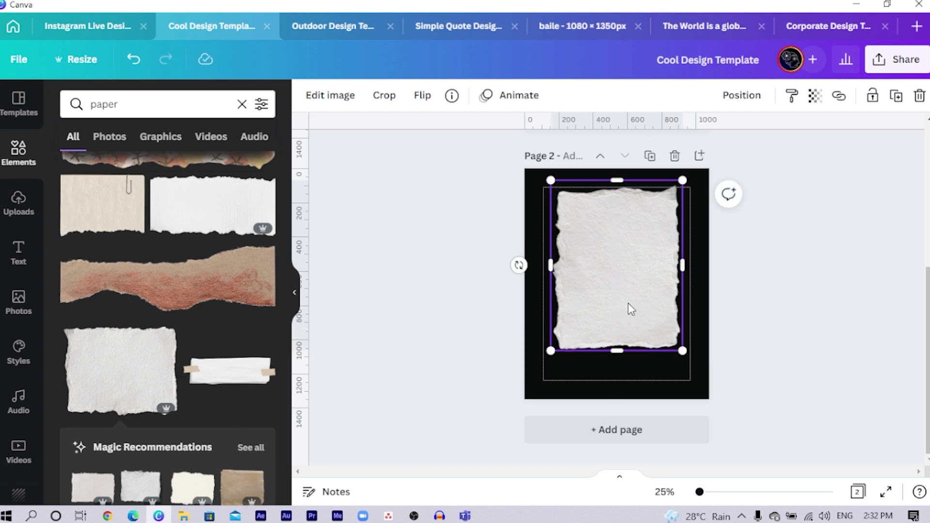
Find the Duotone effect and apply the Fuchsia preset to the torn paper
click(332, 97)
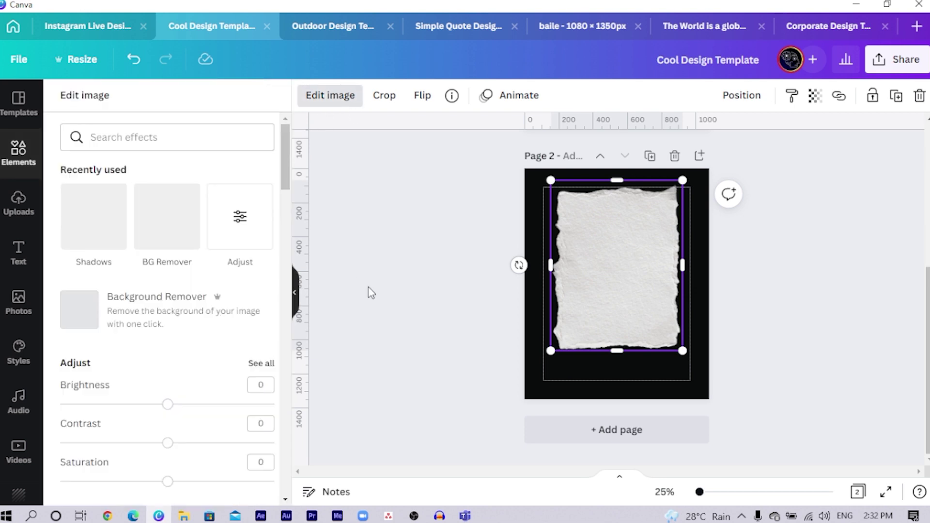
scroll(436, 320, up, 2)
scroll(436, 314, up, 3)
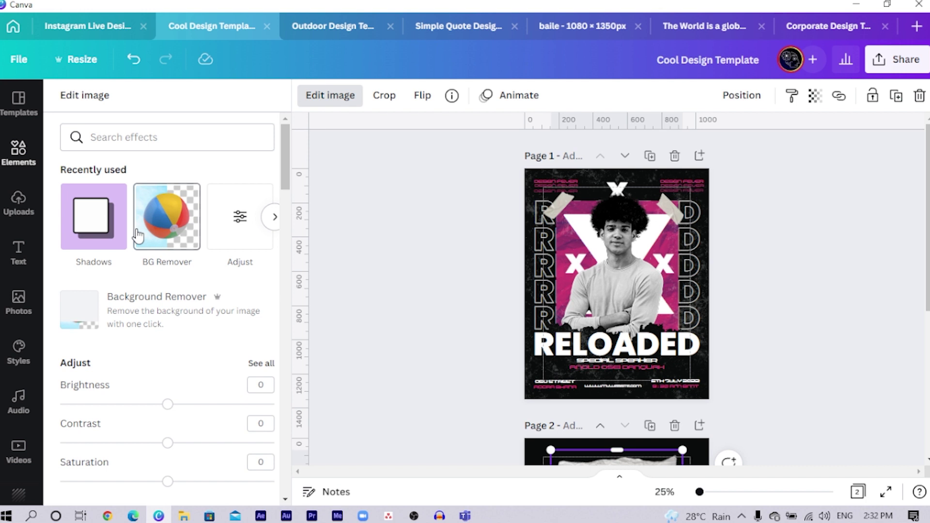
click(274, 217)
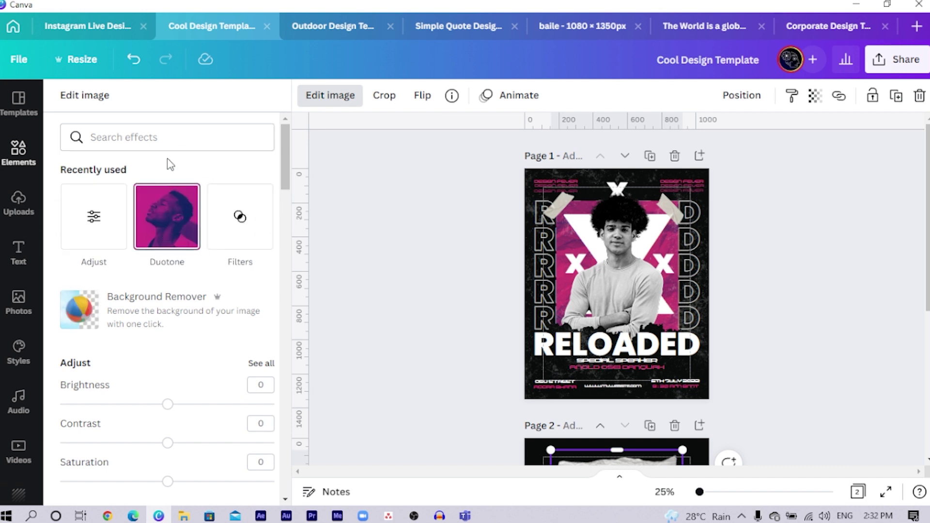
click(169, 133)
text(duo)
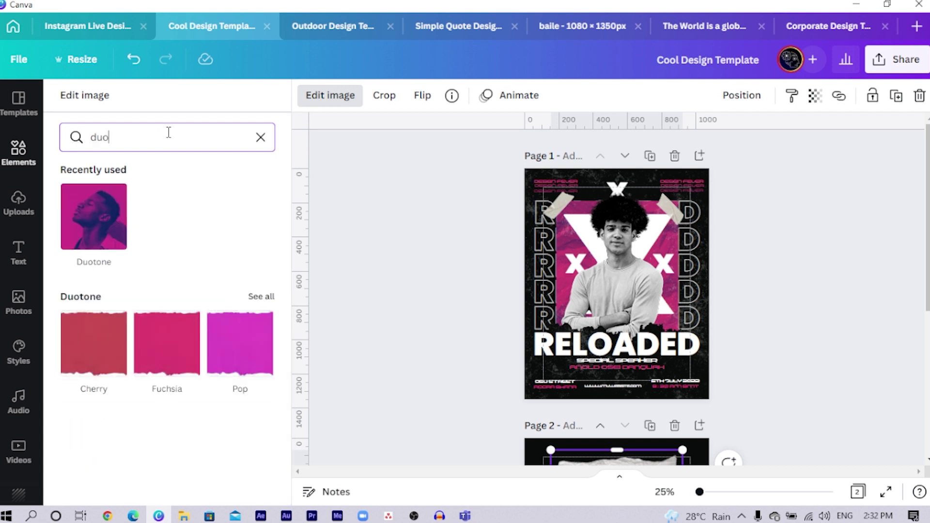
text(ti)
key(BackSpace)
click(99, 218)
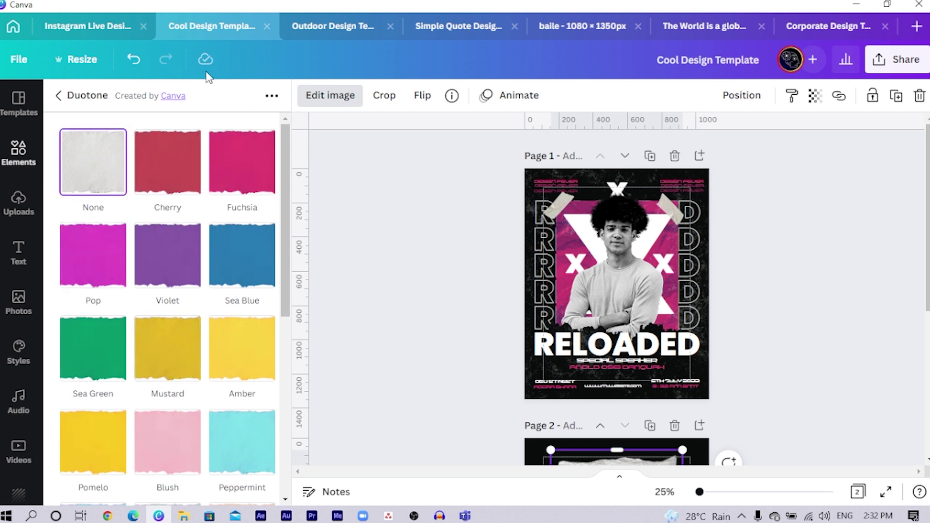
click(235, 181)
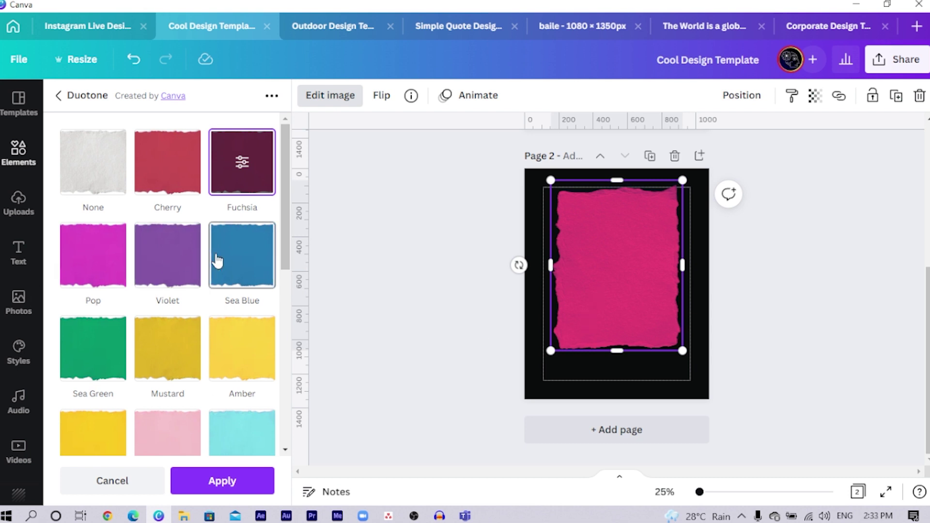
Set the duotone highlights to a light purple and apply it
click(230, 176)
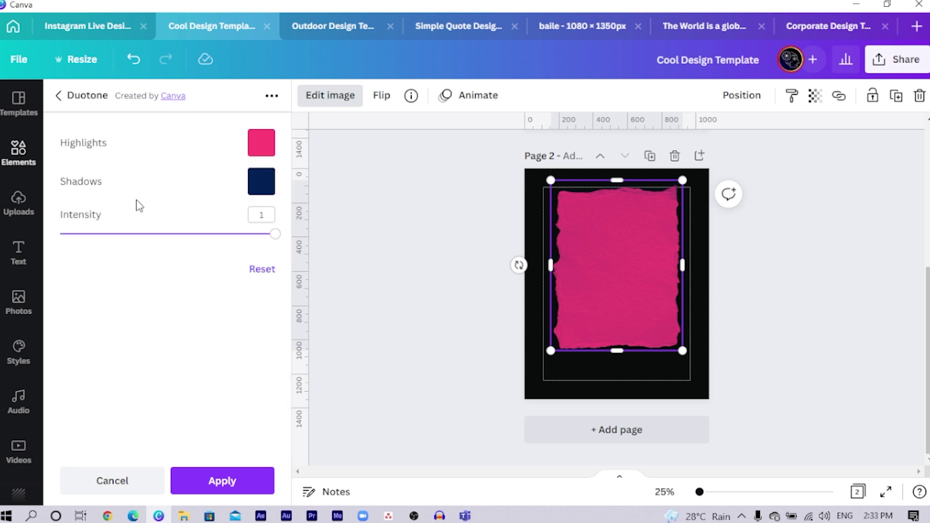
click(268, 155)
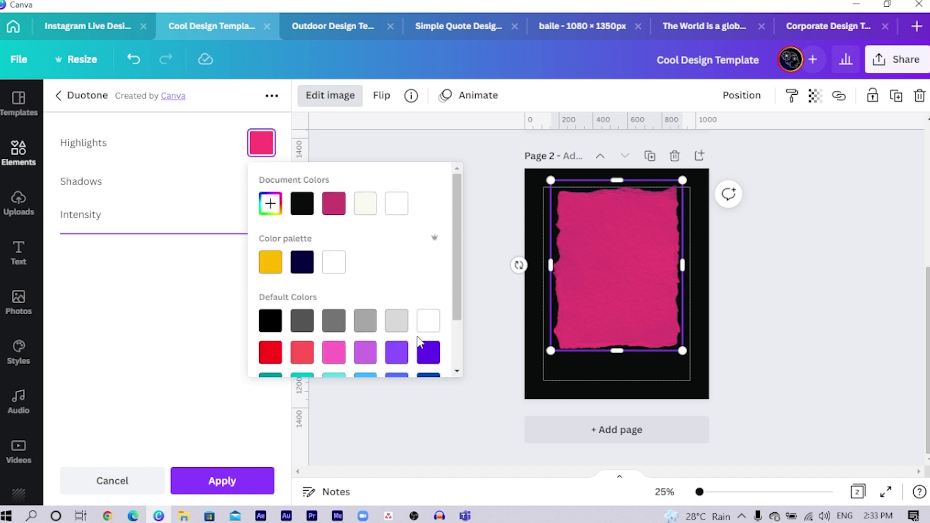
click(428, 354)
scroll(276, 353, down, 3)
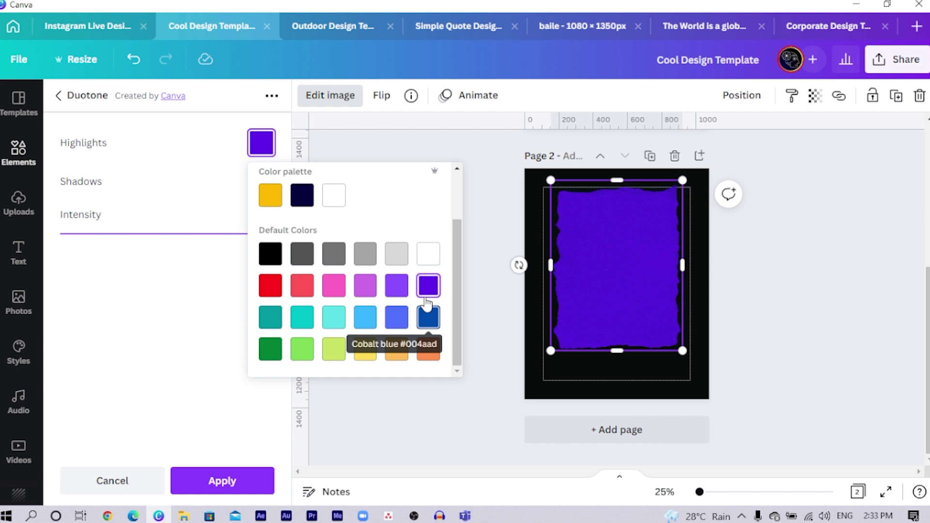
click(397, 287)
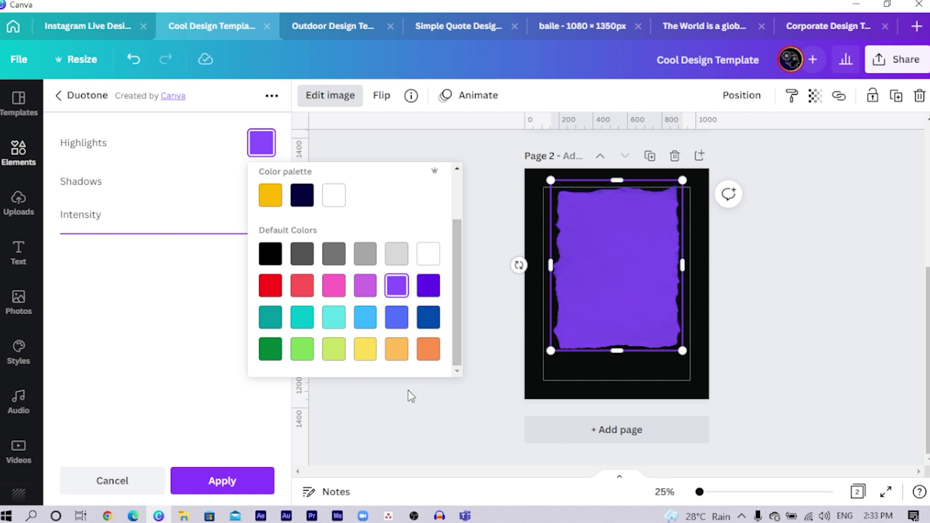
click(248, 482)
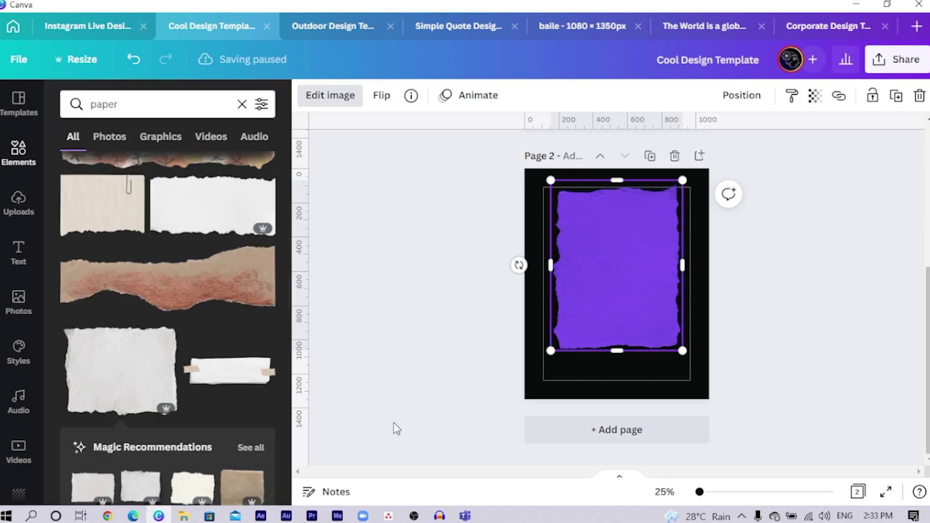
Deselect the paper and browse recent photos for the man in a yellow sweater
click(416, 421)
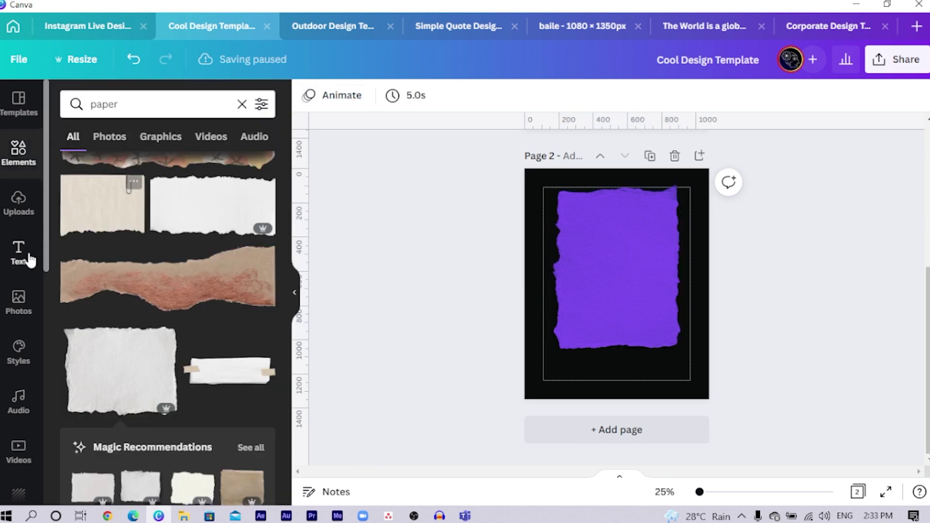
click(18, 301)
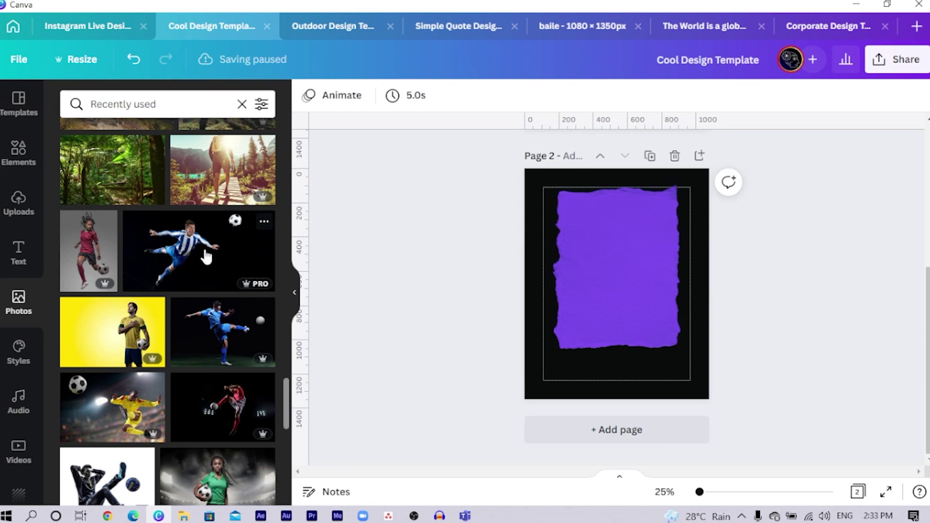
scroll(206, 249, up, 5)
scroll(206, 250, up, 5)
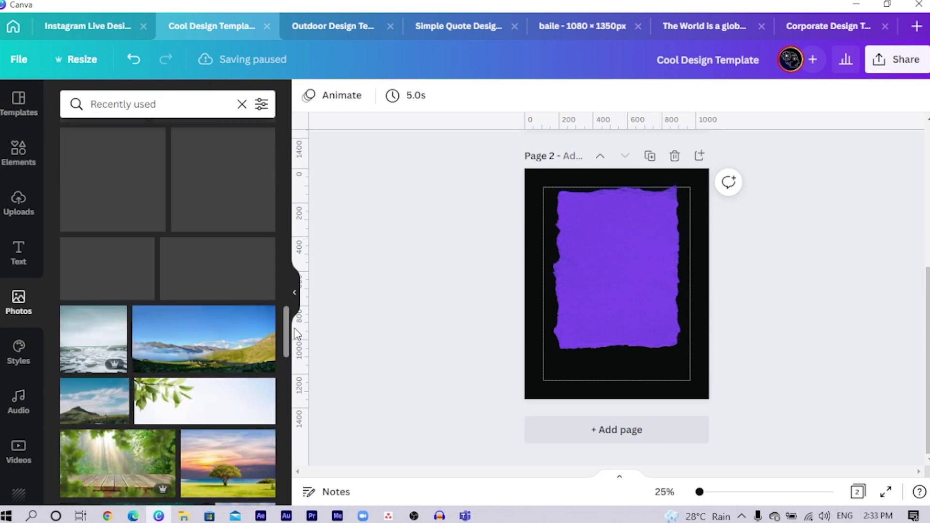
scroll(434, 315, up, 5)
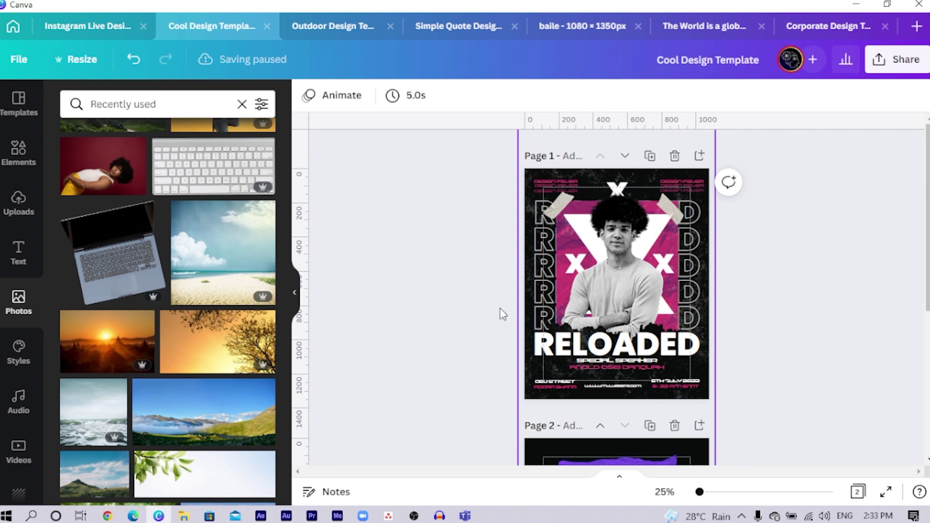
scroll(378, 291, down, 5)
scroll(210, 315, up, 5)
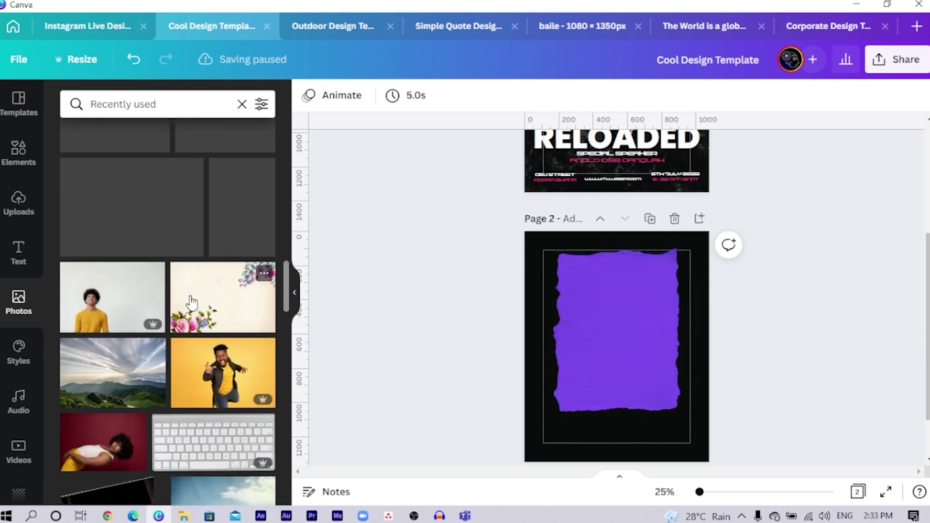
scroll(131, 334, up, 2)
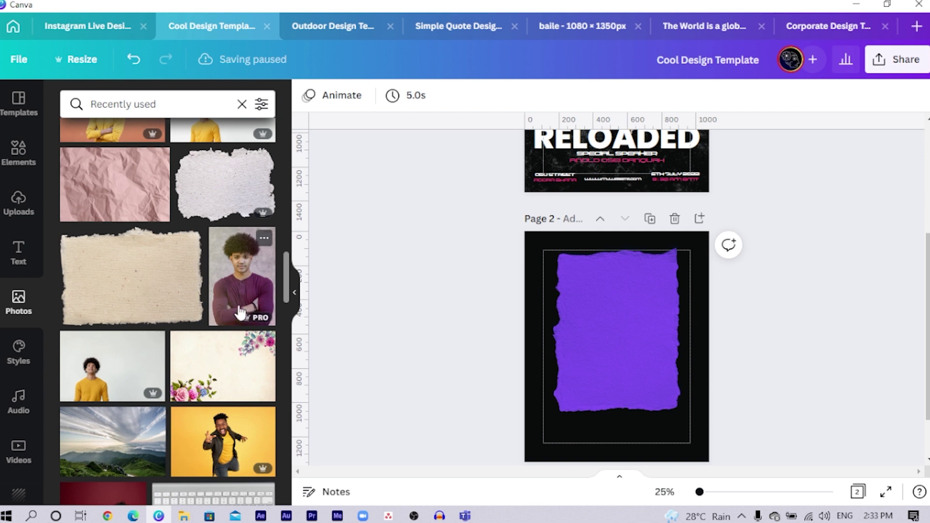
scroll(227, 334, up, 2)
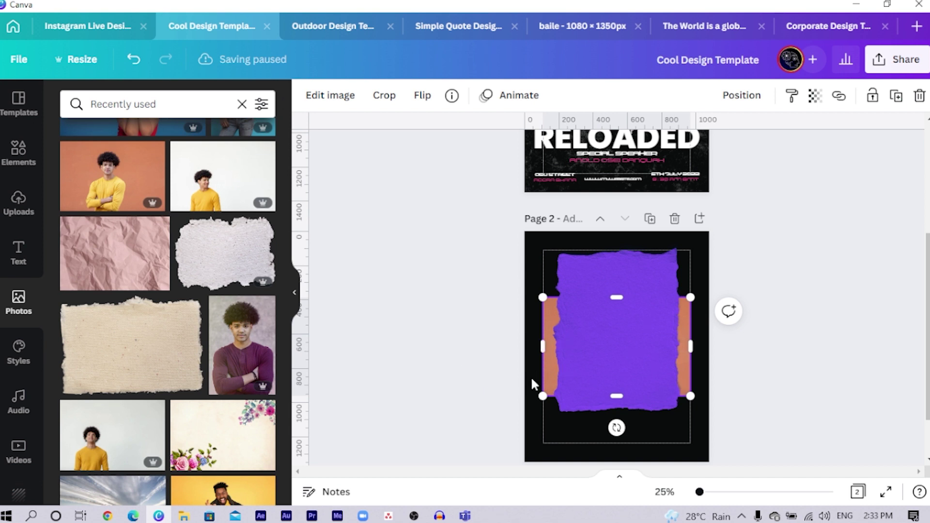
Move the orange photo to the page bottom and remove its background with BG Remover
drag(552, 388, 540, 454)
click(319, 98)
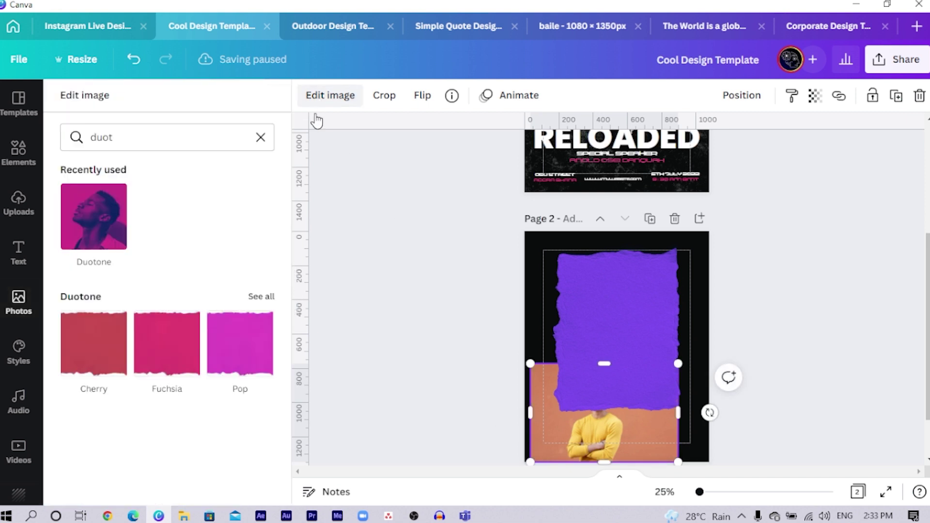
click(260, 140)
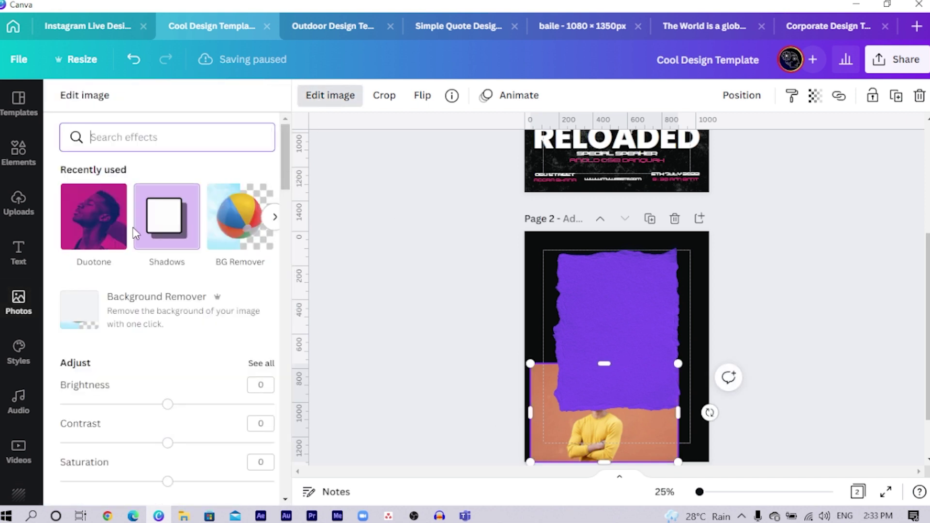
click(232, 227)
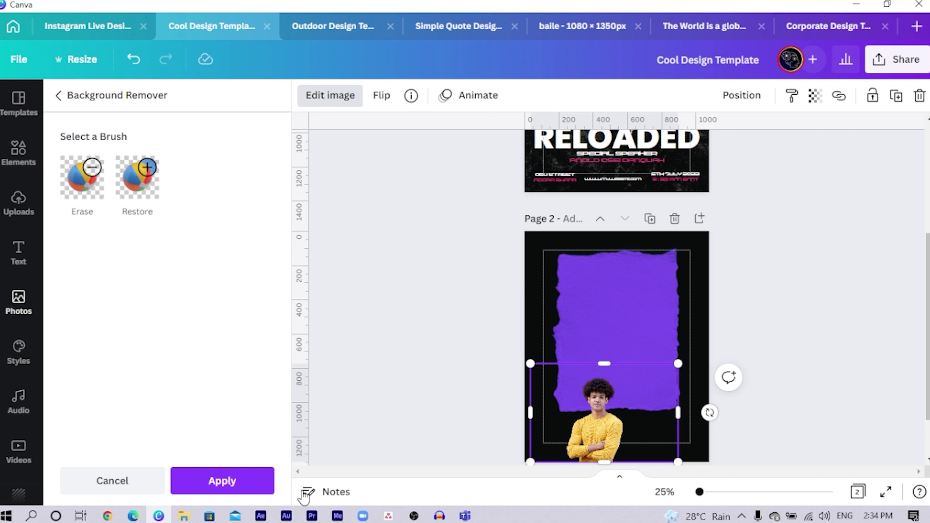
click(215, 490)
Centre the cut-out man and enlarge him over the purple paper
drag(601, 436, 621, 376)
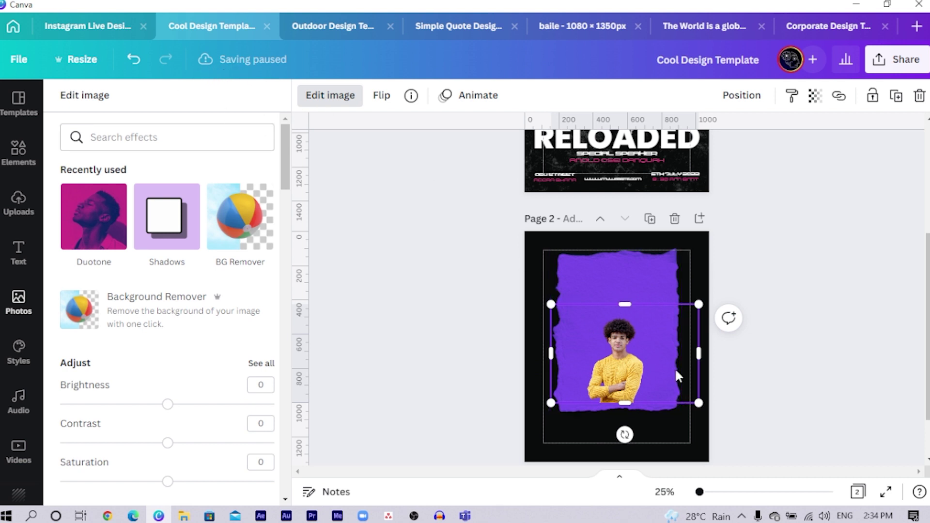
drag(698, 303, 799, 235)
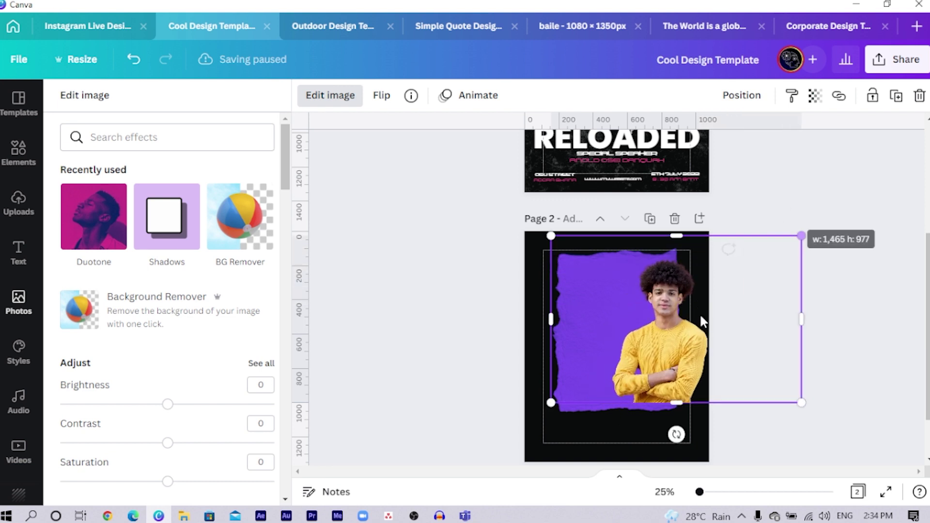
drag(670, 362, 627, 370)
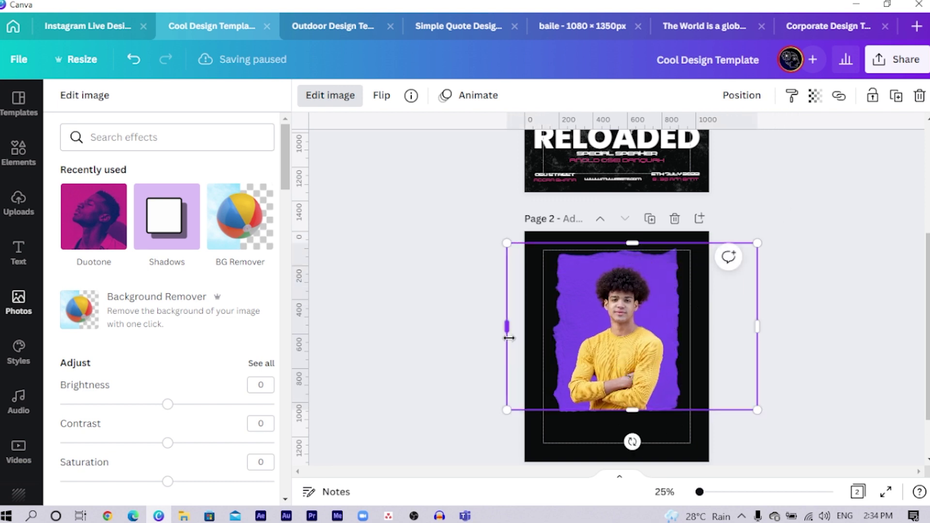
Trim the man's image inward from both sides and resize it from the corner
drag(509, 337, 586, 348)
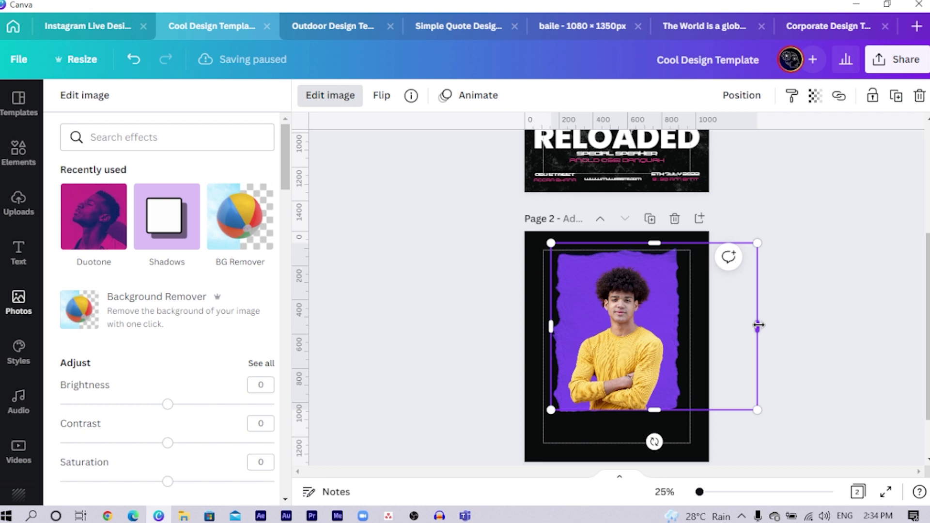
drag(758, 325, 683, 326)
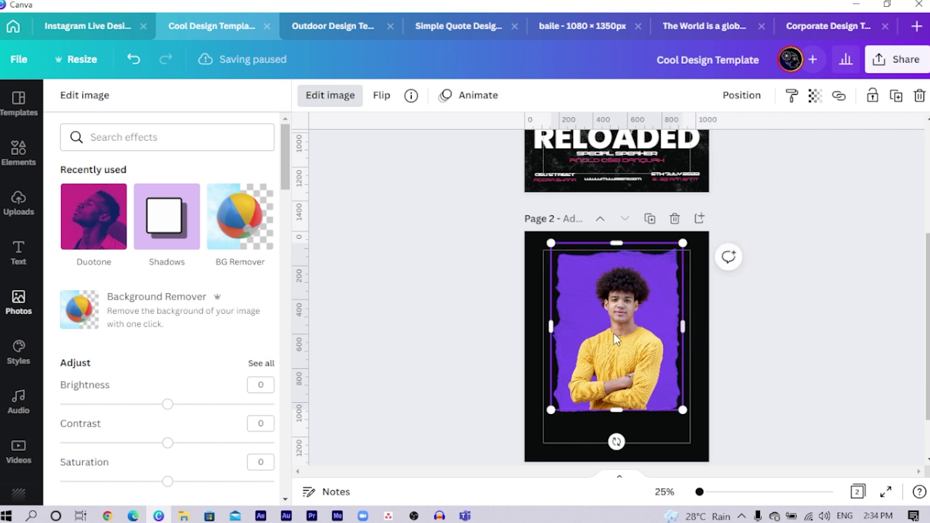
drag(553, 329, 551, 332)
click(594, 355)
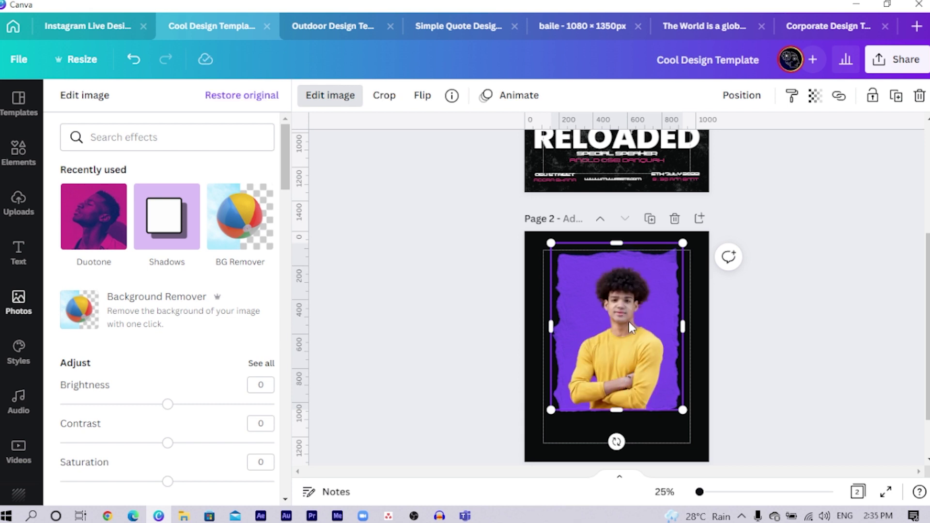
mouse_move(685, 242)
mouse_down()
mouse_move(702, 232)
mouse_move(696, 227)
mouse_up()
Nudge the image onto the margin guides and raise its bottom edge to the paper
click(429, 349)
drag(580, 365, 597, 353)
scroll(598, 353, up, 4)
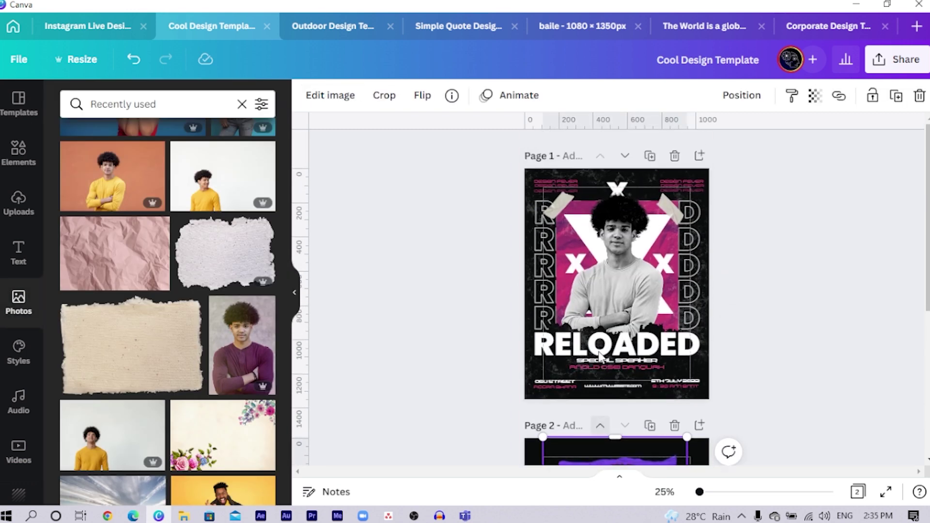
scroll(597, 350, down, 4)
click(607, 331)
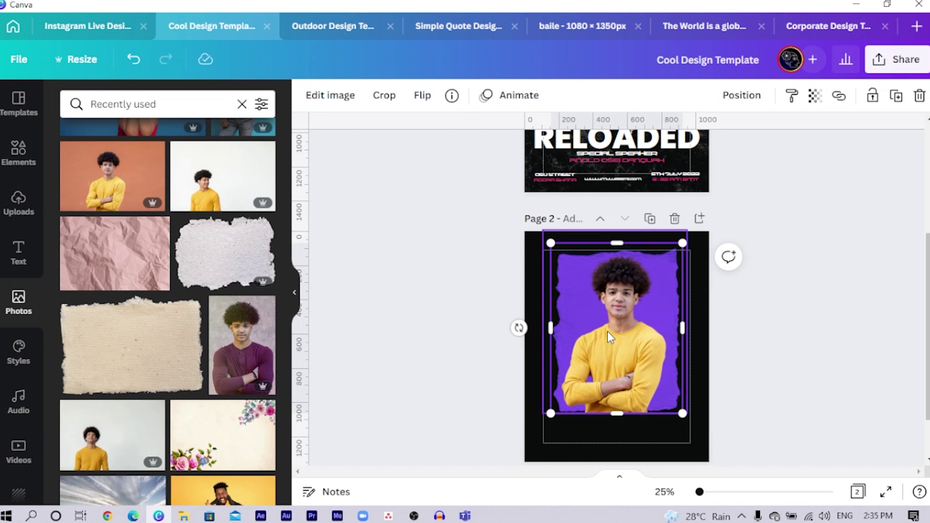
drag(607, 331, 620, 359)
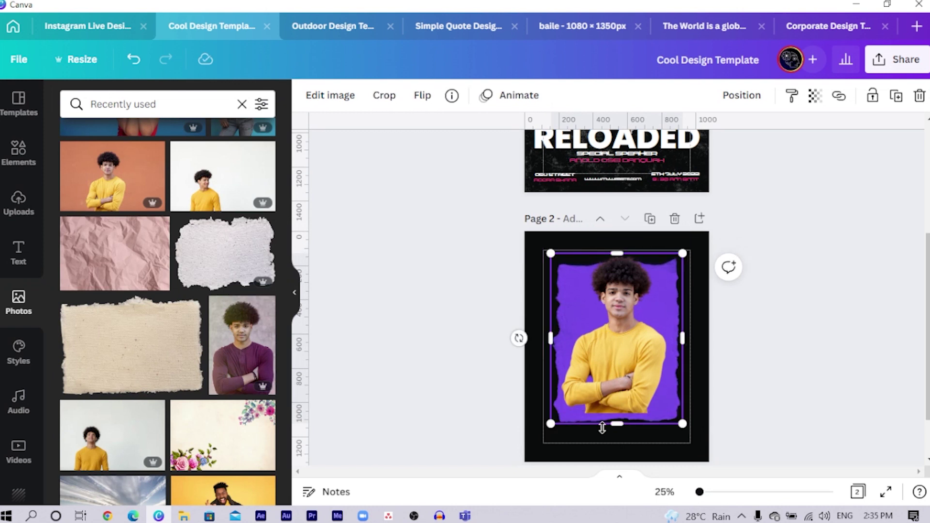
drag(619, 425, 620, 411)
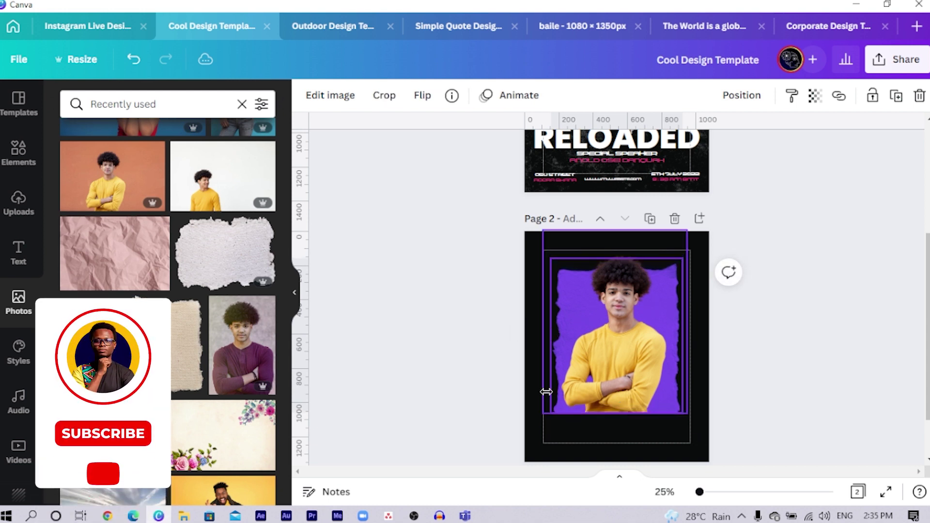
click(492, 379)
click(630, 348)
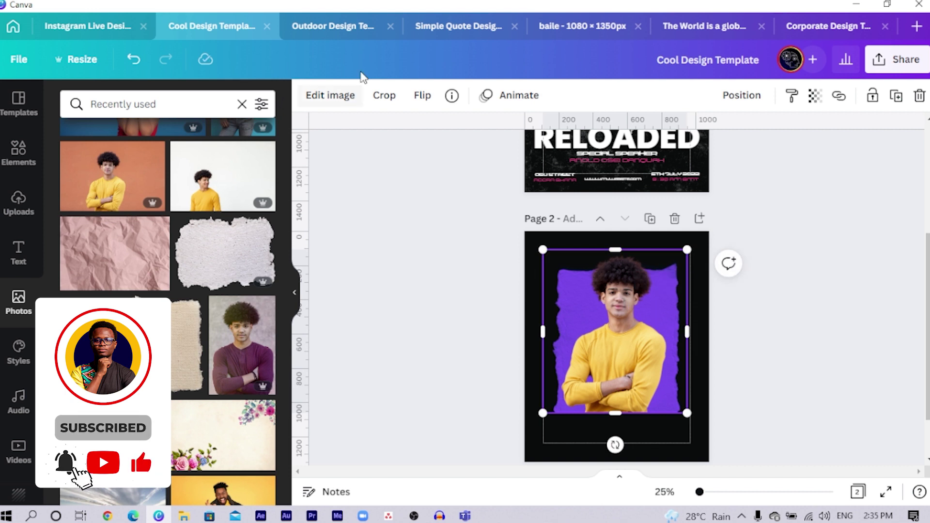
Apply the Street filter to the man at intensity 59 for a black-and-white look
click(322, 103)
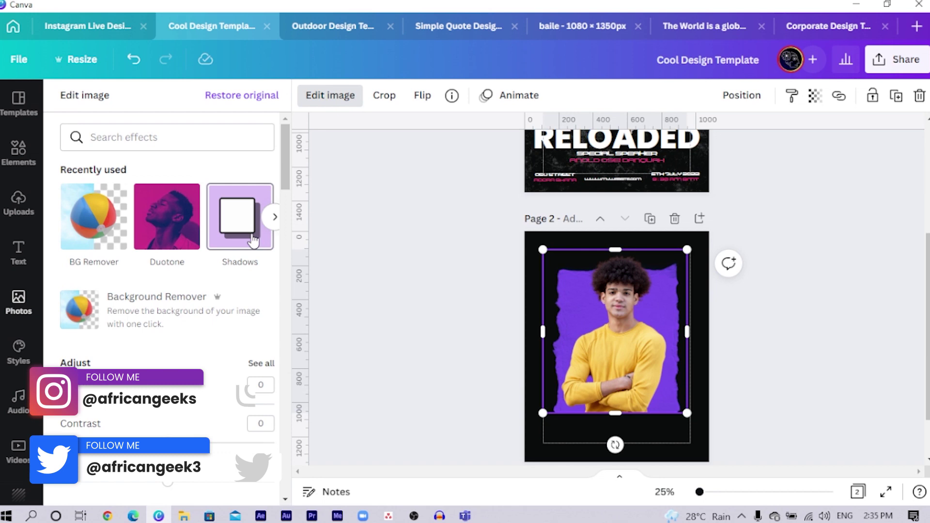
scroll(145, 266, down, 5)
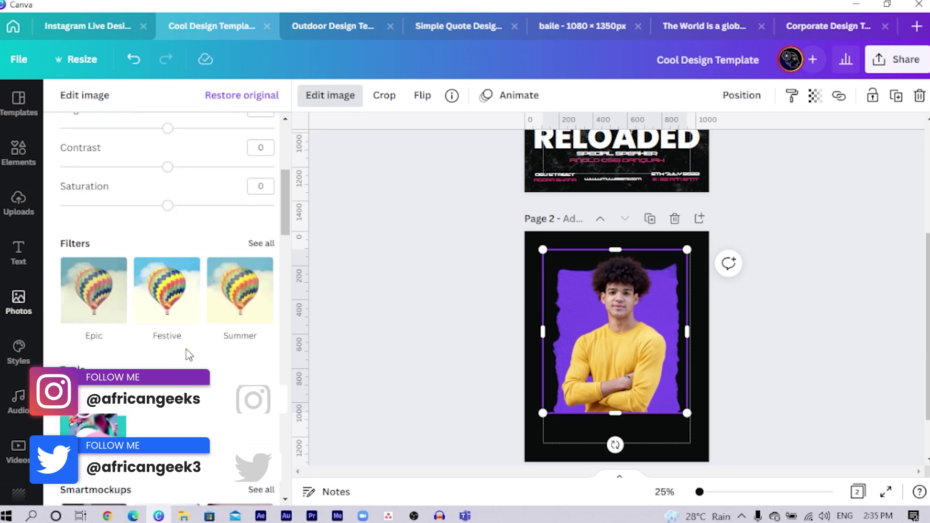
click(261, 243)
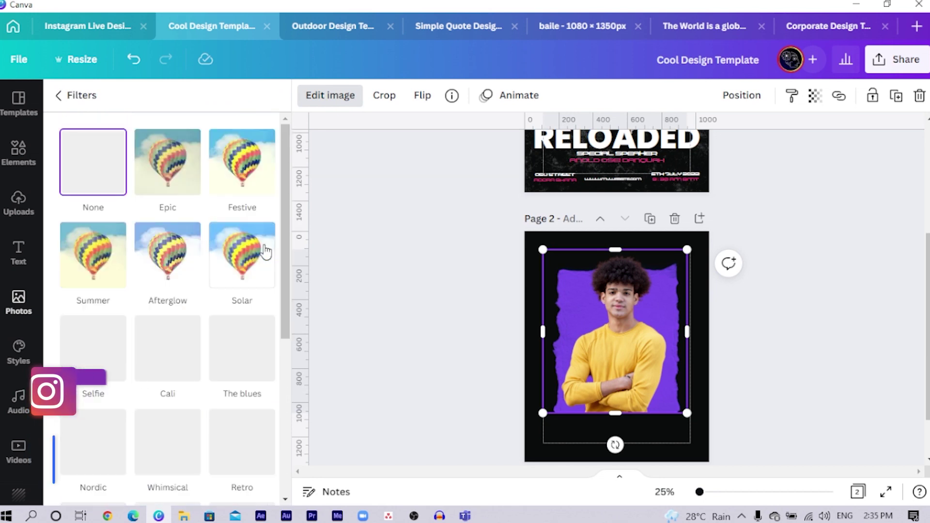
scroll(243, 342, down, 5)
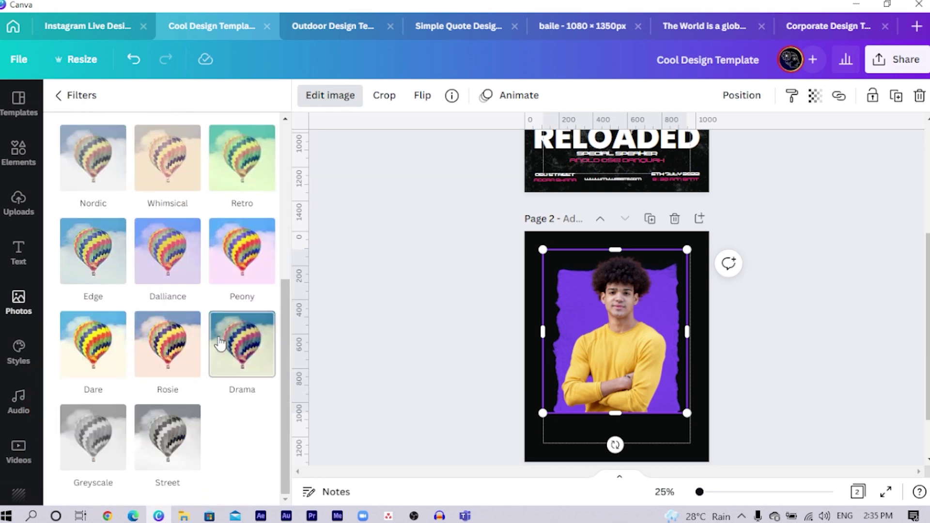
click(174, 441)
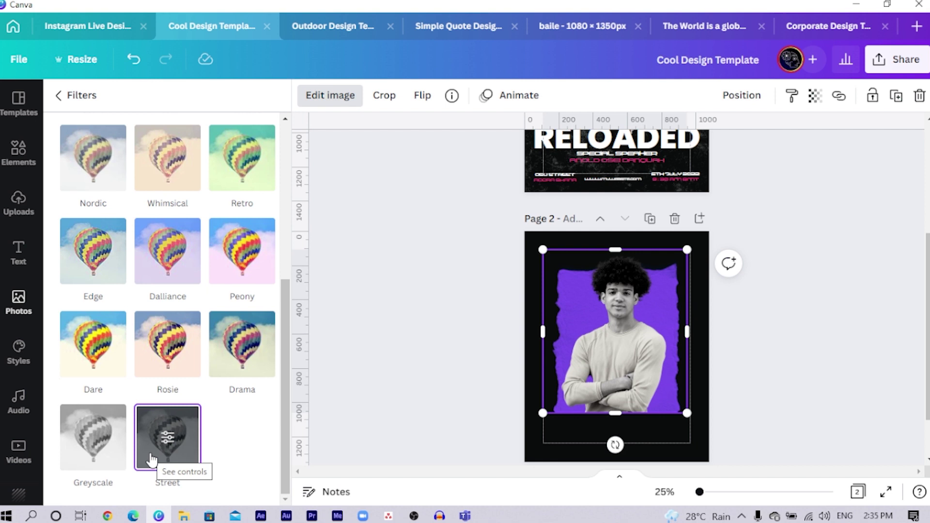
click(188, 467)
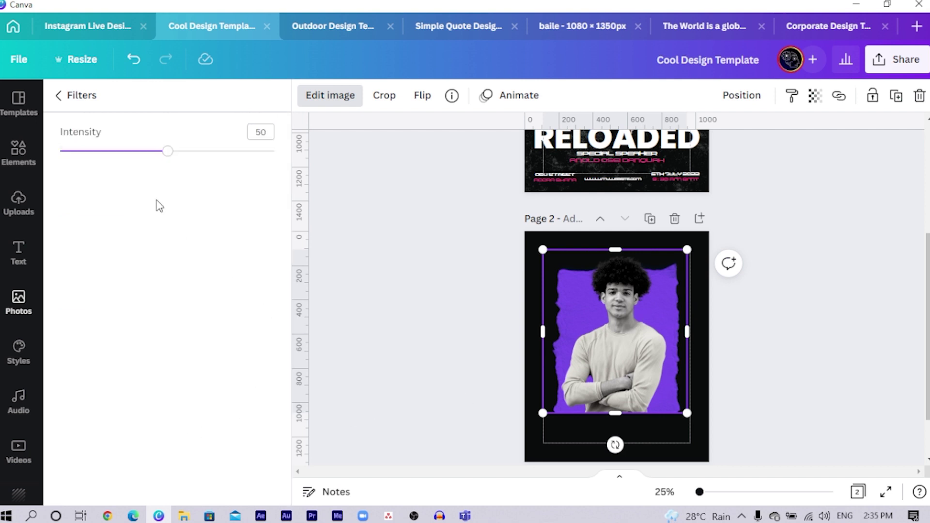
drag(172, 163, 191, 189)
scroll(681, 325, up, 3)
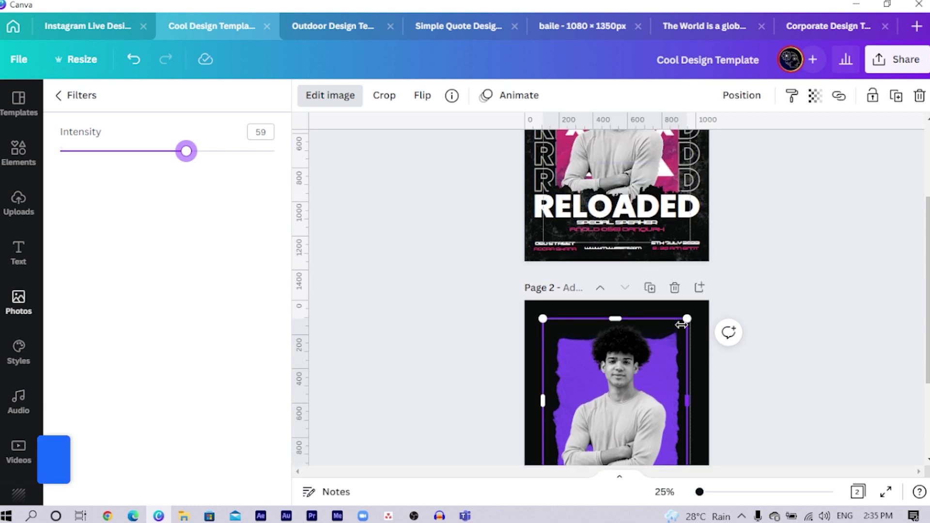
scroll(661, 368, down, 1)
scroll(658, 359, down, 2)
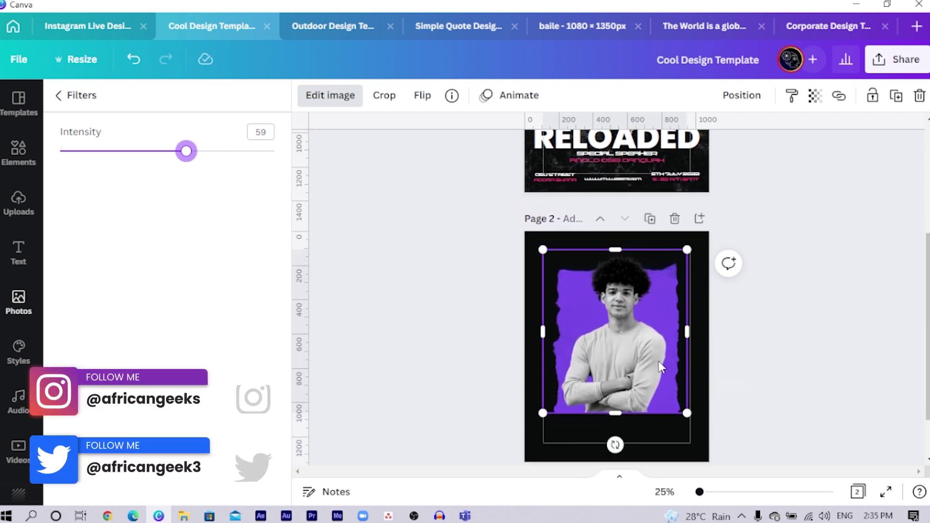
Add an 'X' text in Poppins ExtraBold and enlarge it to about size 662
key(Escape)
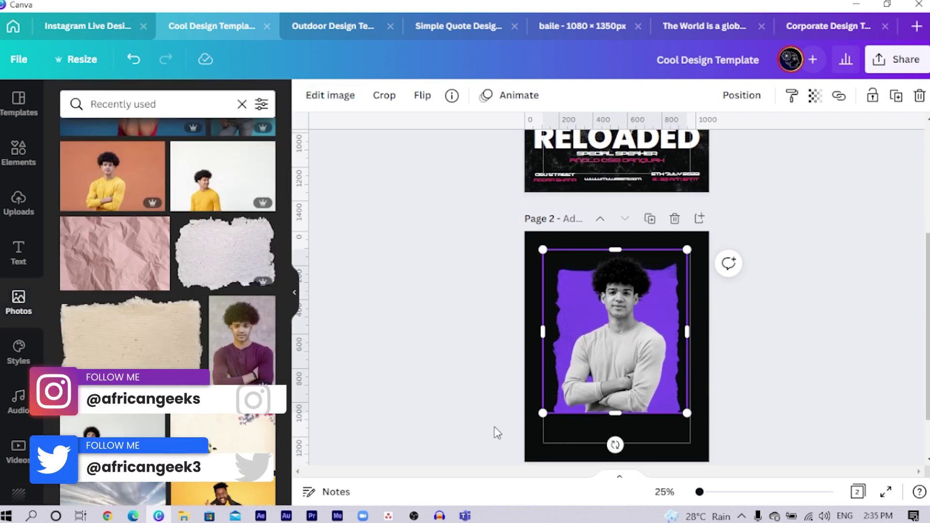
click(549, 433)
key(t)
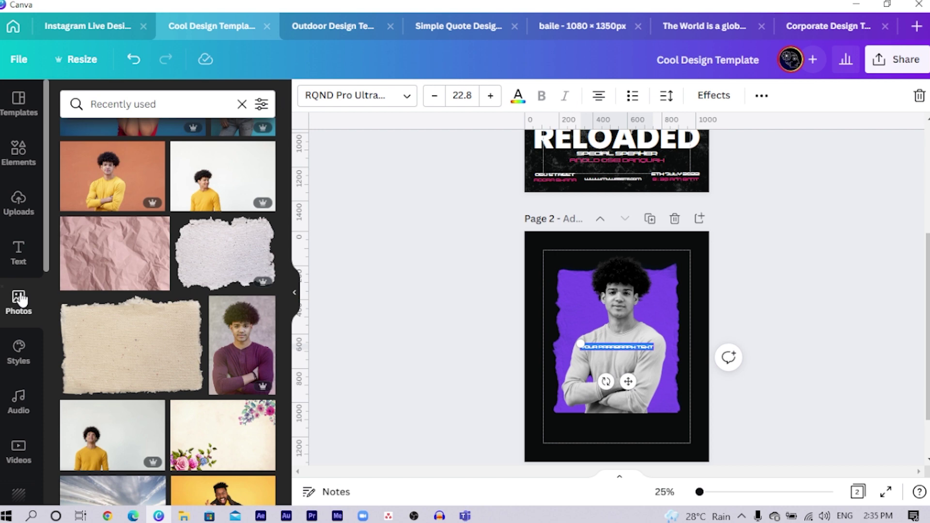
click(13, 268)
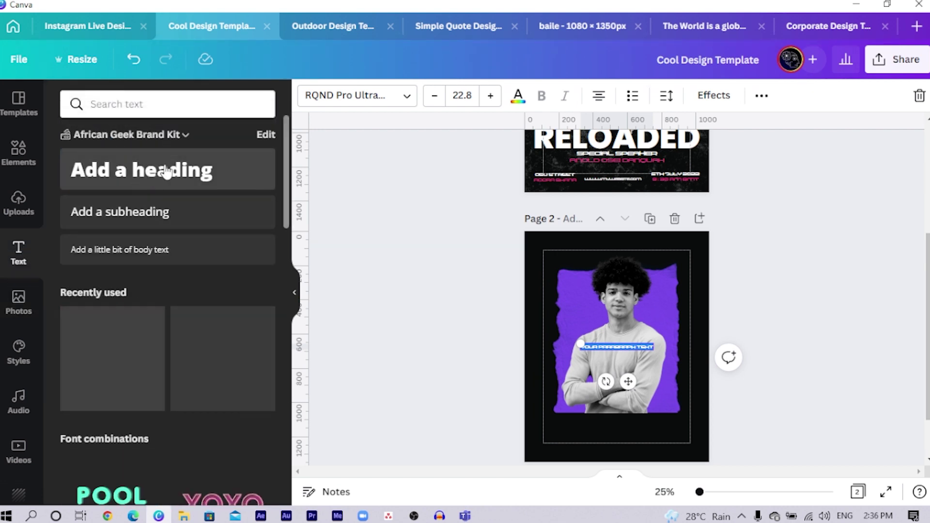
click(374, 98)
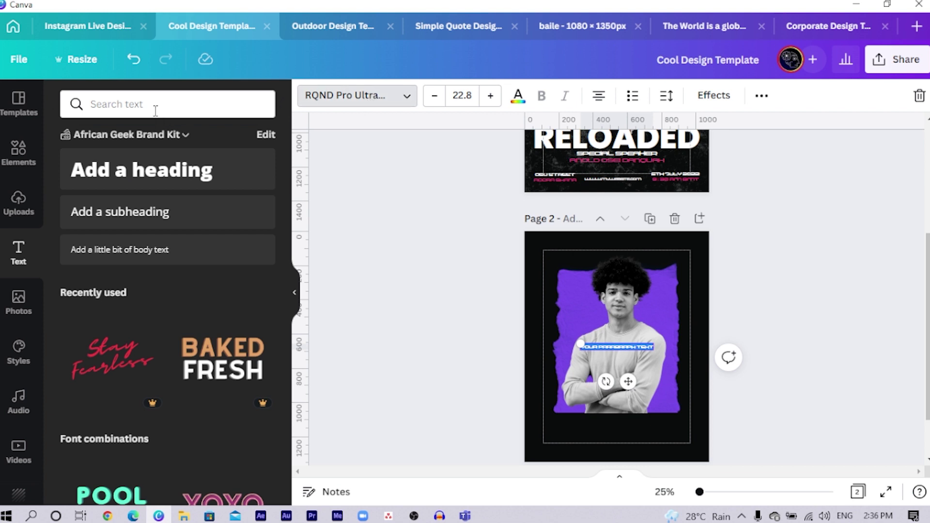
text(l)
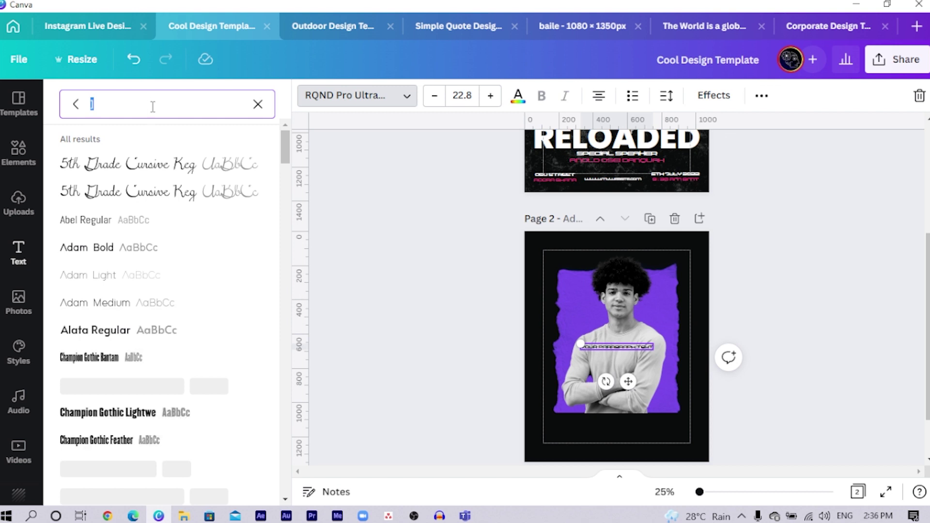
text(poppin)
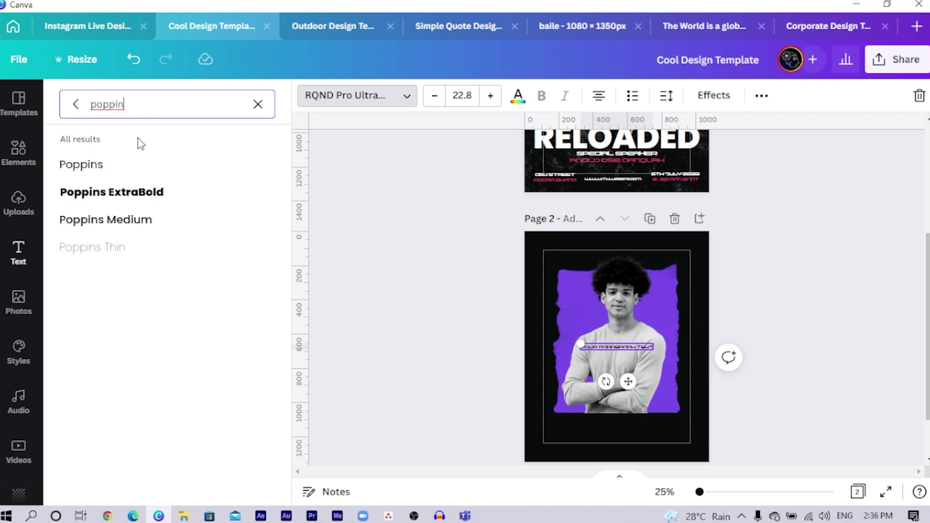
click(112, 204)
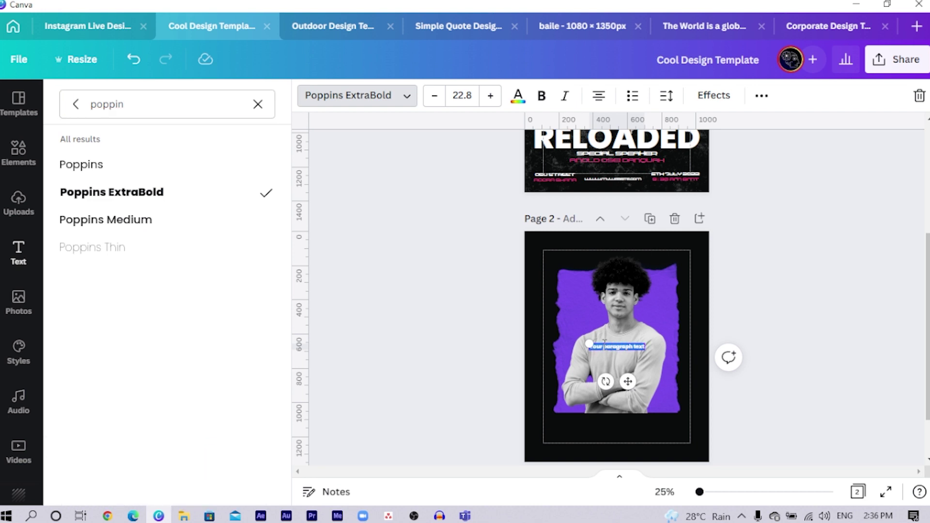
drag(588, 344, 438, 216)
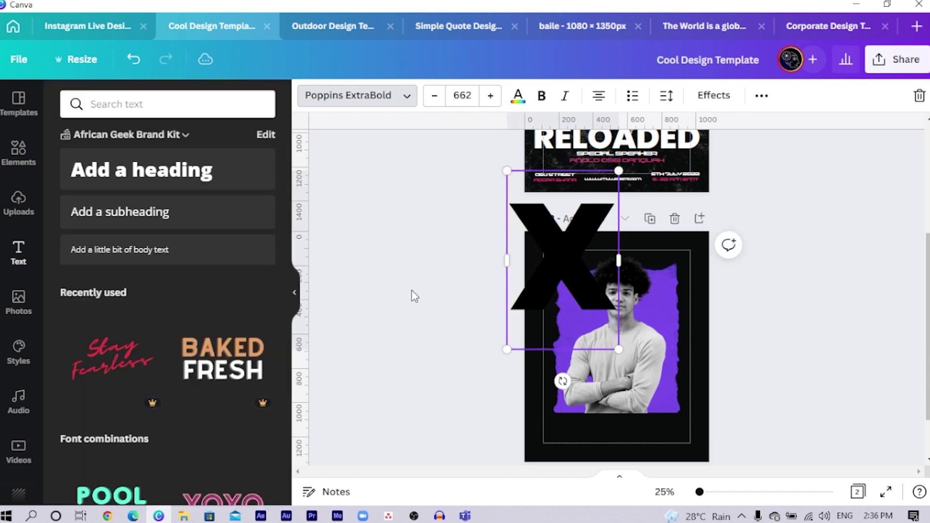
Centre the big X on the photo, make it white and send it behind the man
click(415, 293)
drag(587, 278, 639, 370)
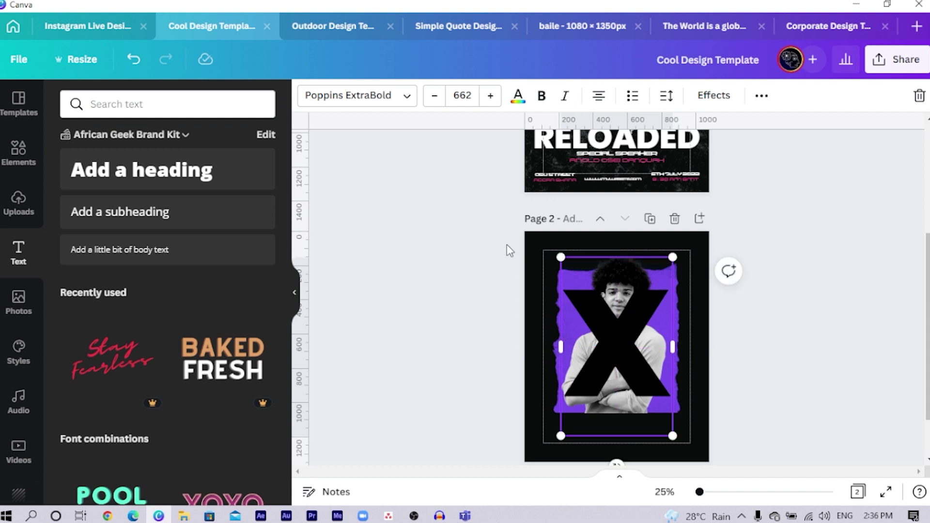
click(518, 97)
click(149, 267)
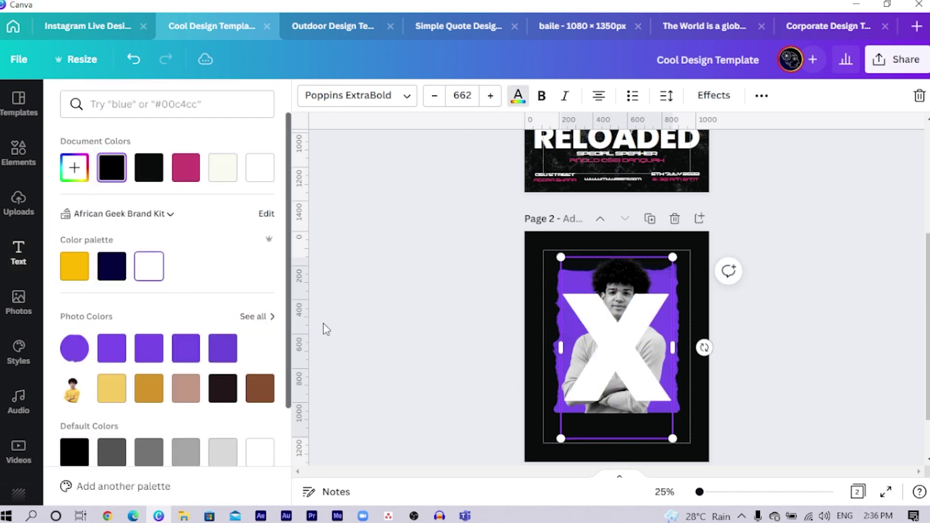
key(ctrl+bracketleft)
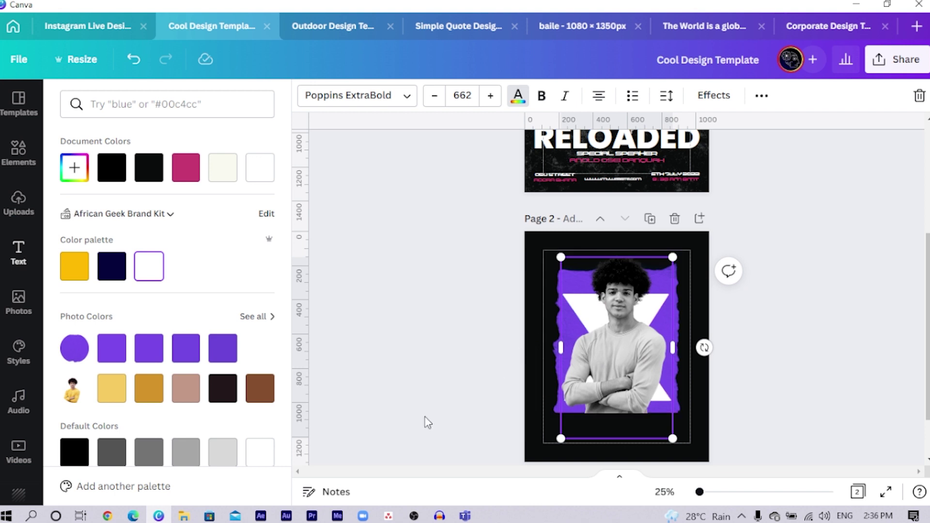
Make two small size-126 white X copies and place them on either side of the man
key(ctrl+bracketright)
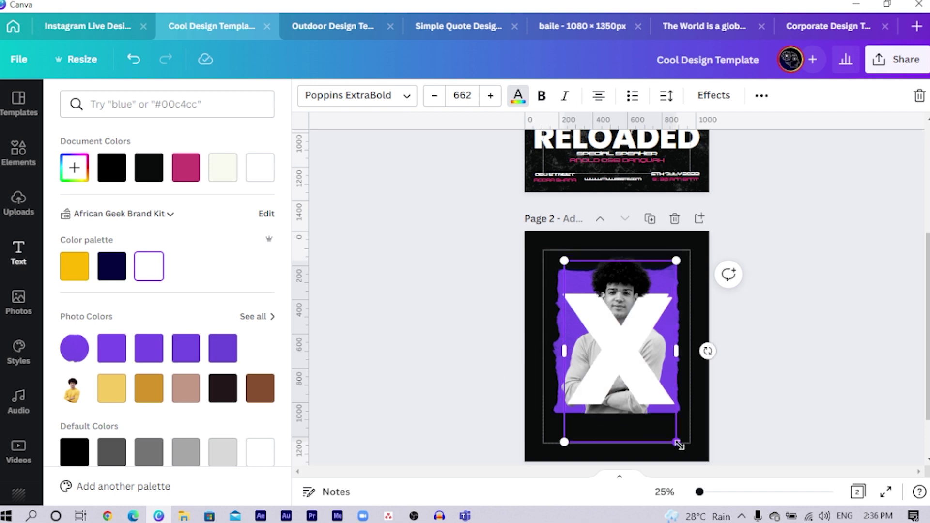
drag(680, 439, 581, 390)
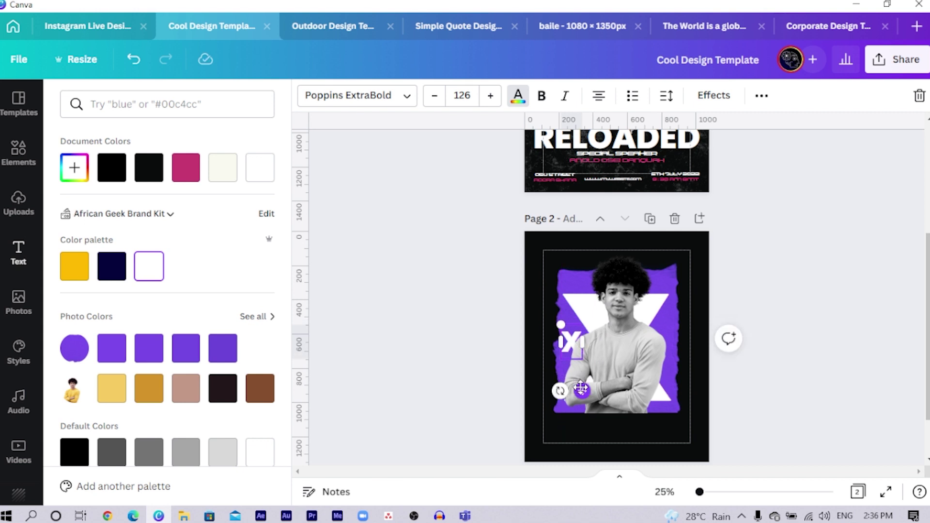
key(ctrl+d)
drag(581, 388, 679, 386)
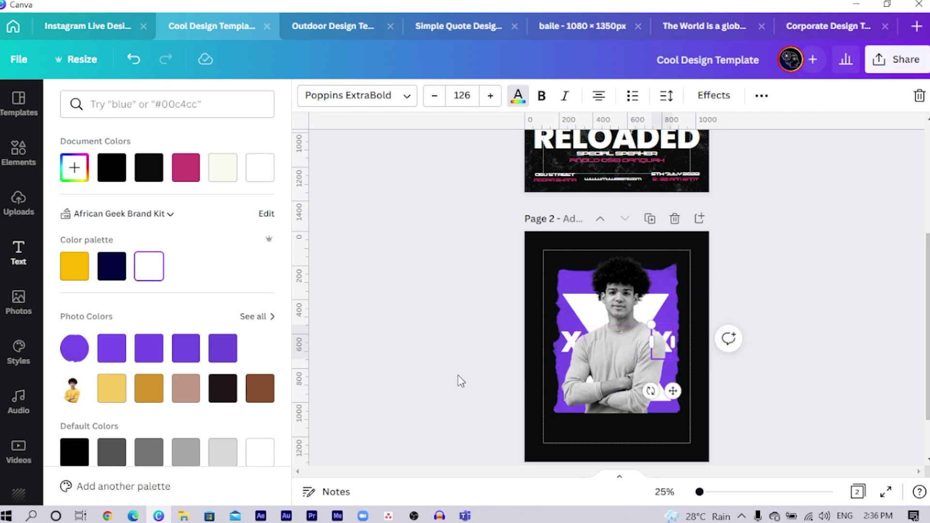
key(Escape)
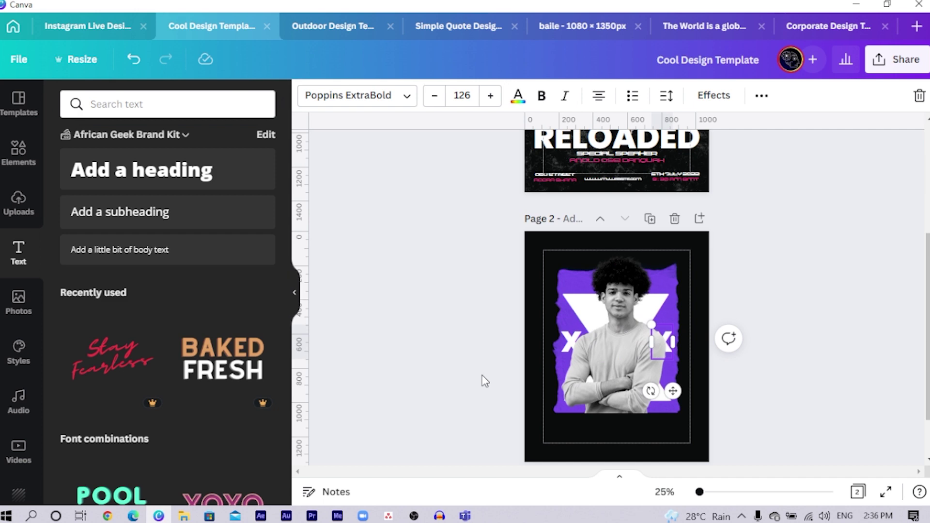
scroll(491, 395, up, 5)
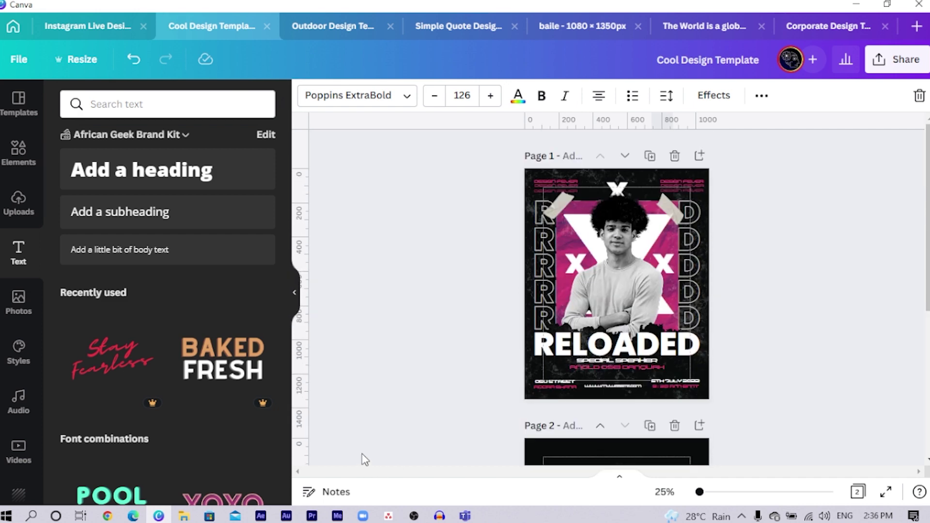
scroll(365, 460, down, 3)
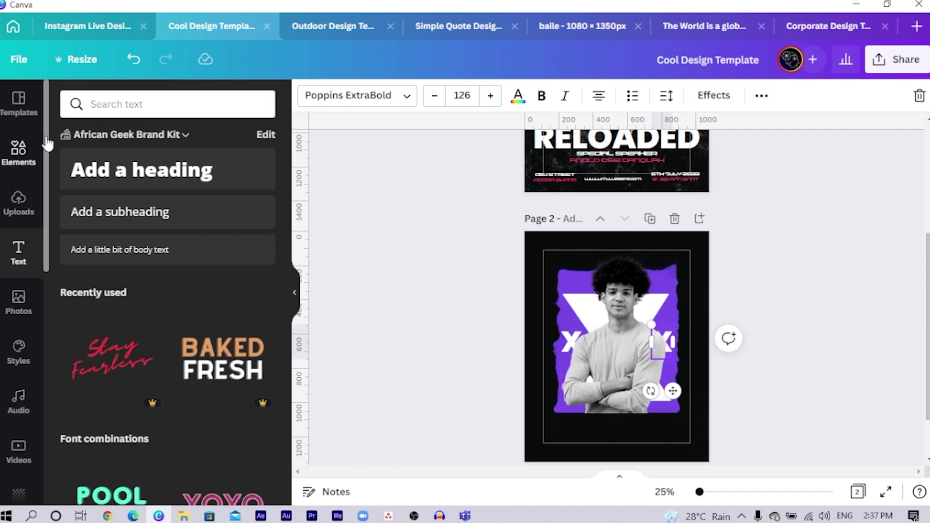
Search Elements for 'TAPE', add the first tape graphic and tilt it diagonally
click(18, 152)
click(176, 103)
double_click(178, 104)
text(TAP)
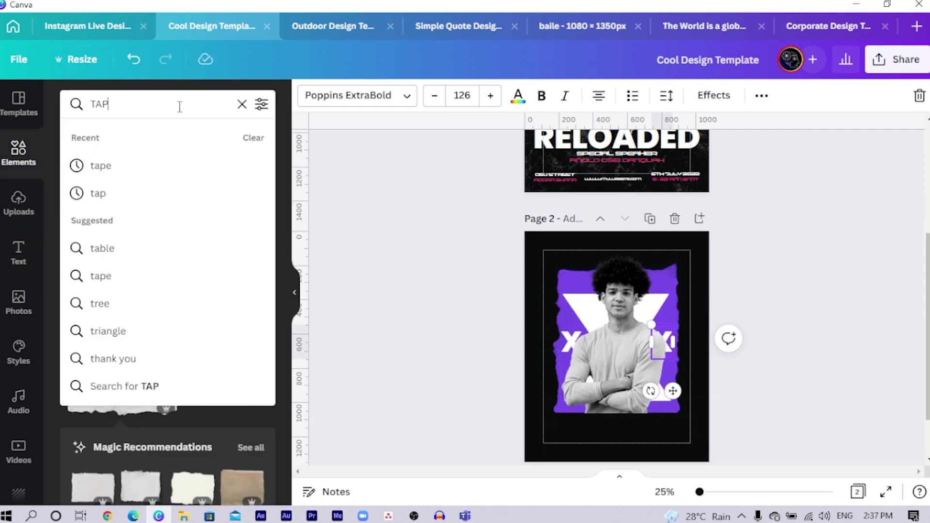
text(E)
key(Return)
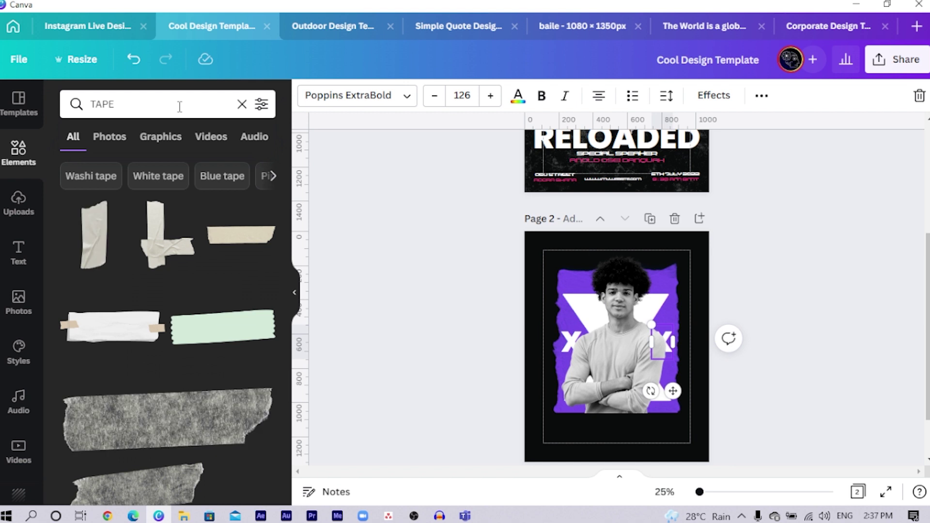
click(94, 247)
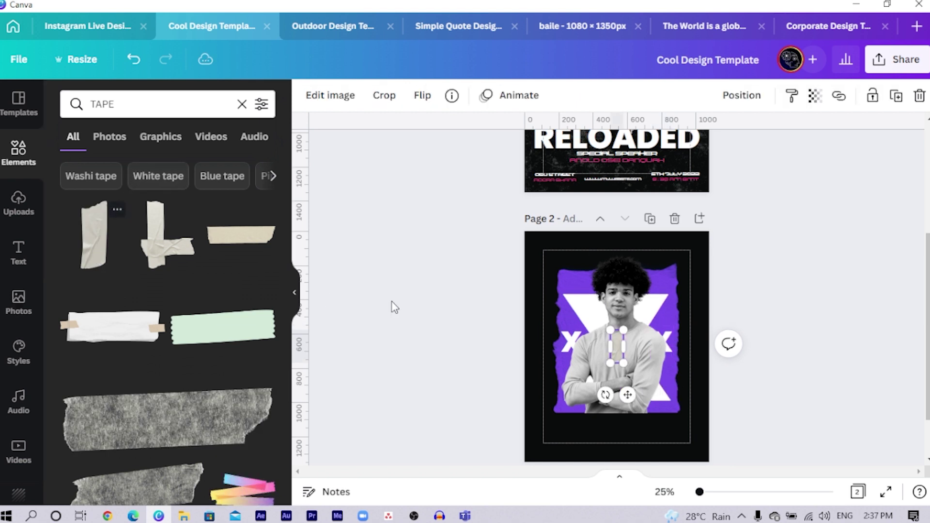
drag(606, 395, 537, 313)
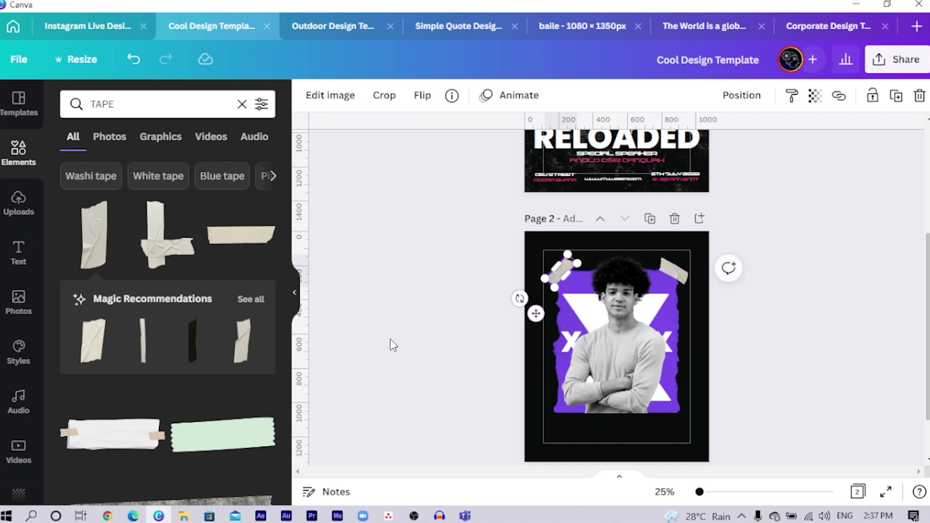
Position the tape strips at the paper's top-left and top-right corners
click(396, 342)
click(559, 273)
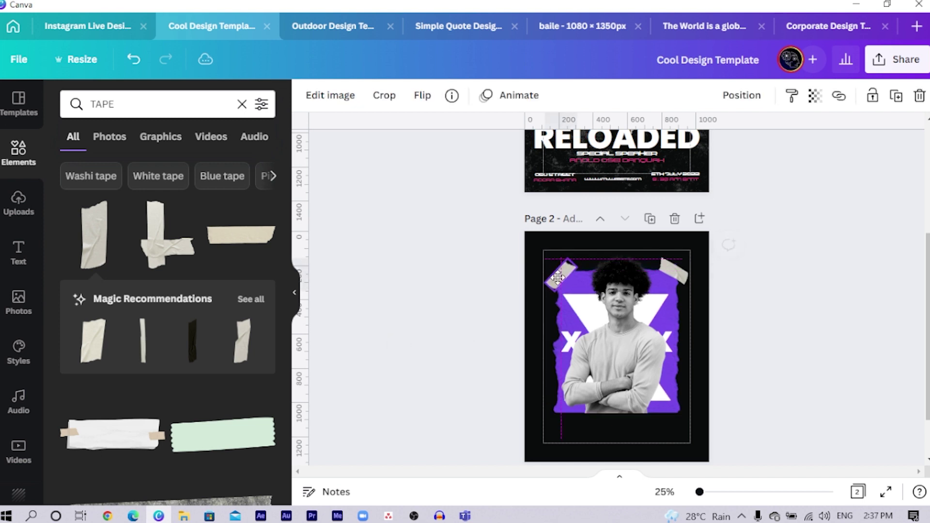
click(485, 316)
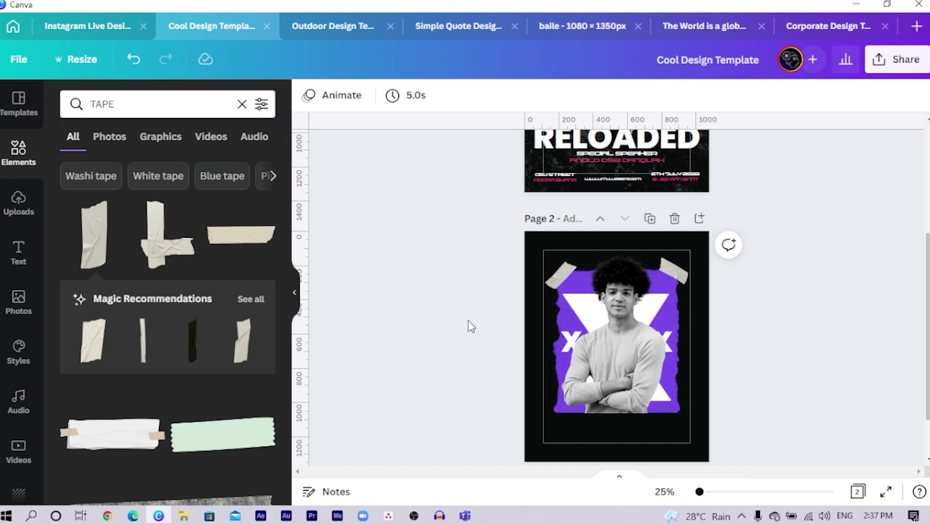
drag(673, 270, 677, 273)
scroll(501, 319, up, 5)
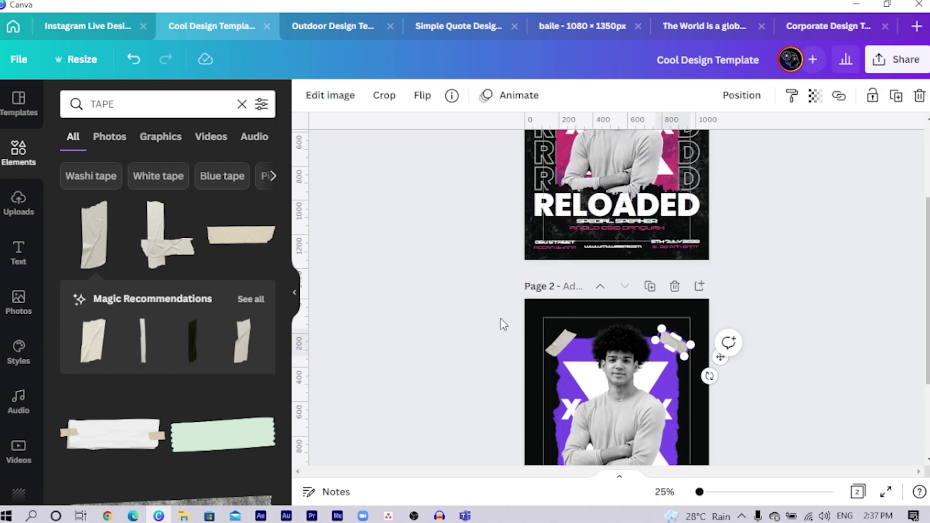
scroll(506, 323, down, 4)
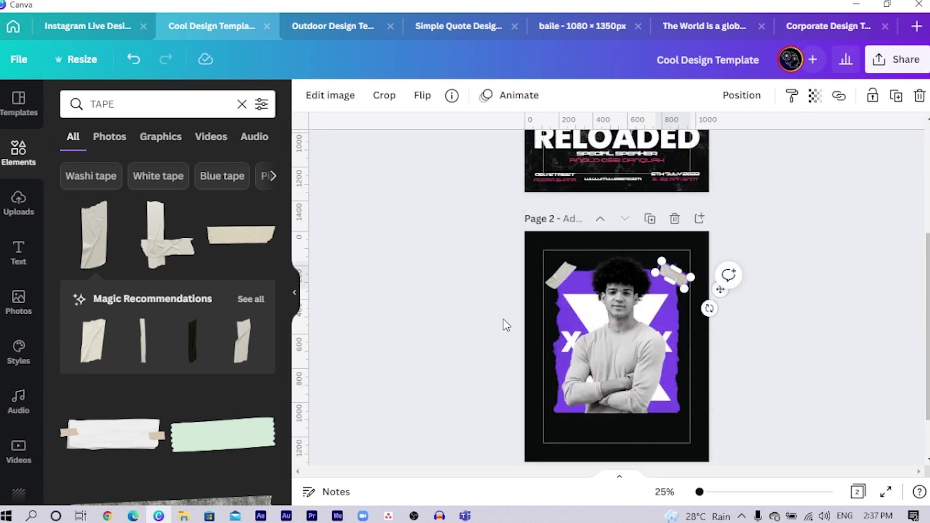
scroll(506, 323, up, 4)
scroll(506, 324, down, 1)
scroll(506, 324, down, 3)
Search the Elements library for 'BRUSH STROKE' and scroll through the paint-stroke results
click(149, 105)
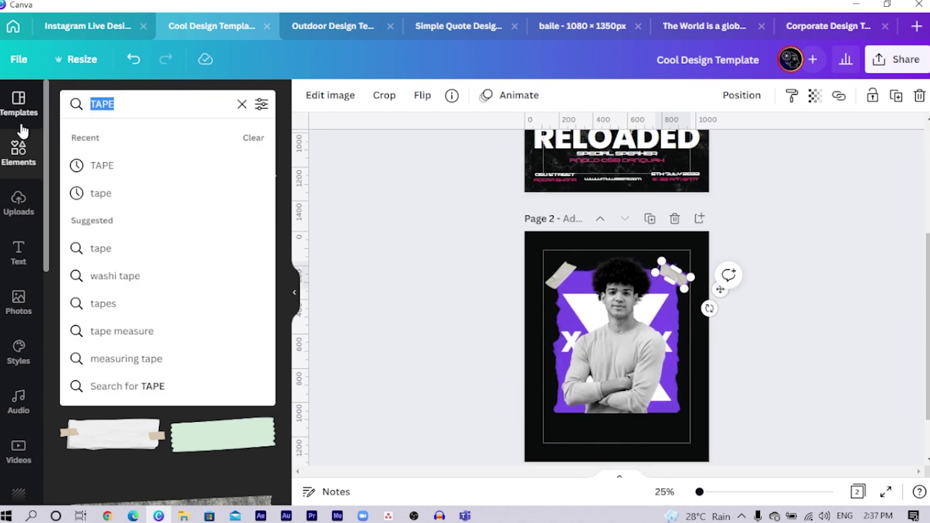
text(BRUSH)
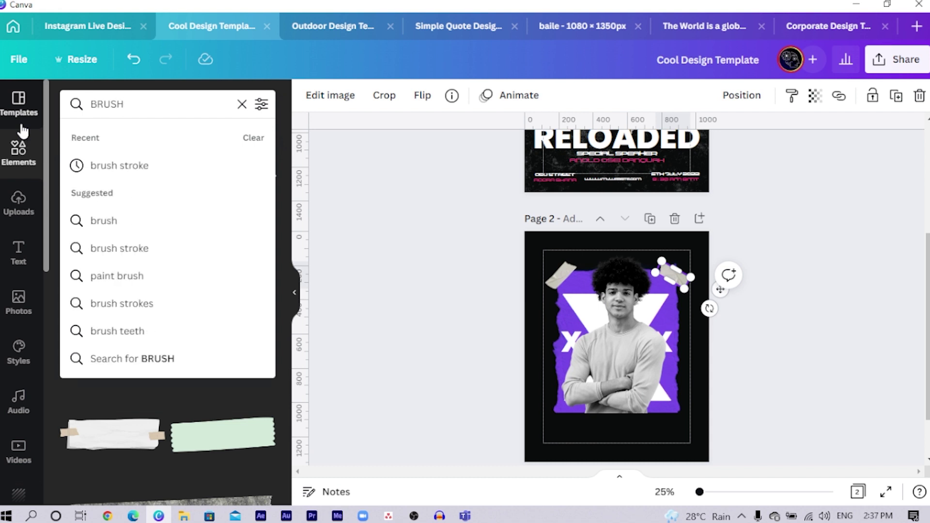
text( STOK)
key(BackSpace)
key(BackSpace)
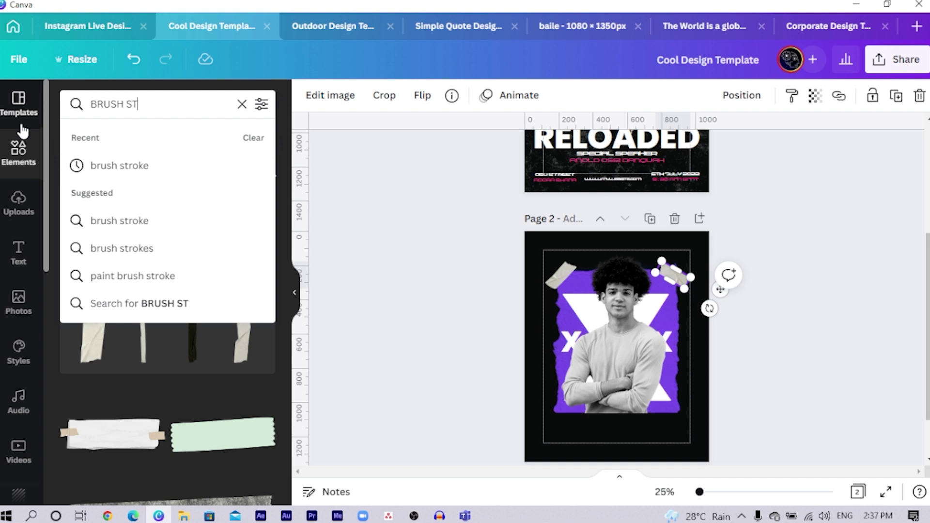
text(ROKE)
key(Return)
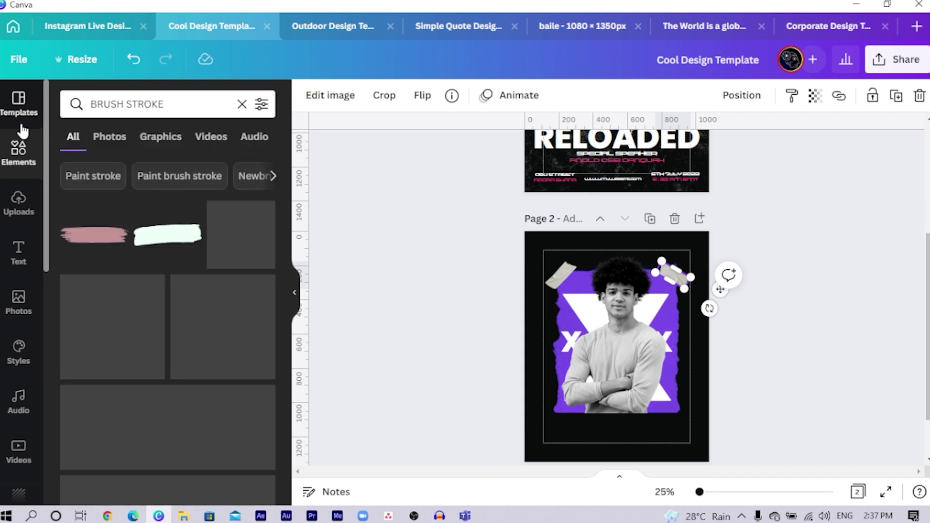
scroll(104, 271, down, 2)
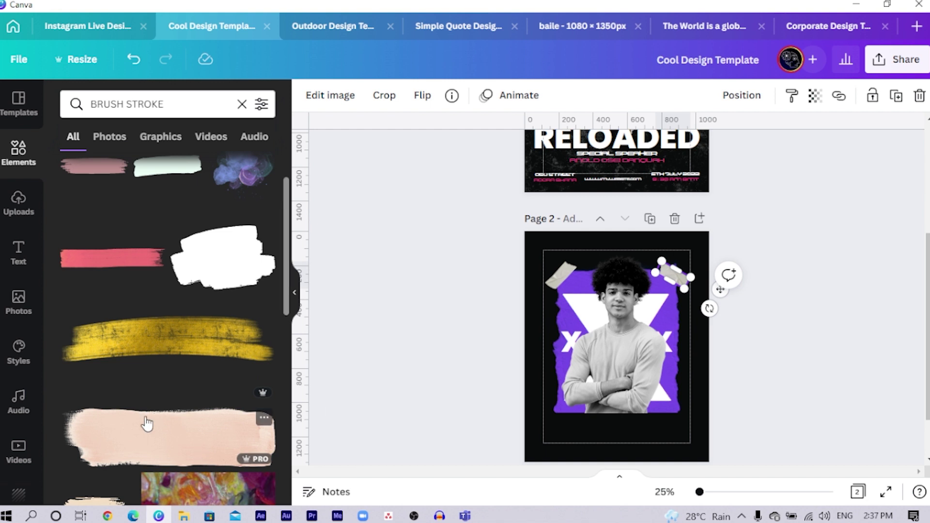
scroll(147, 424, down, 3)
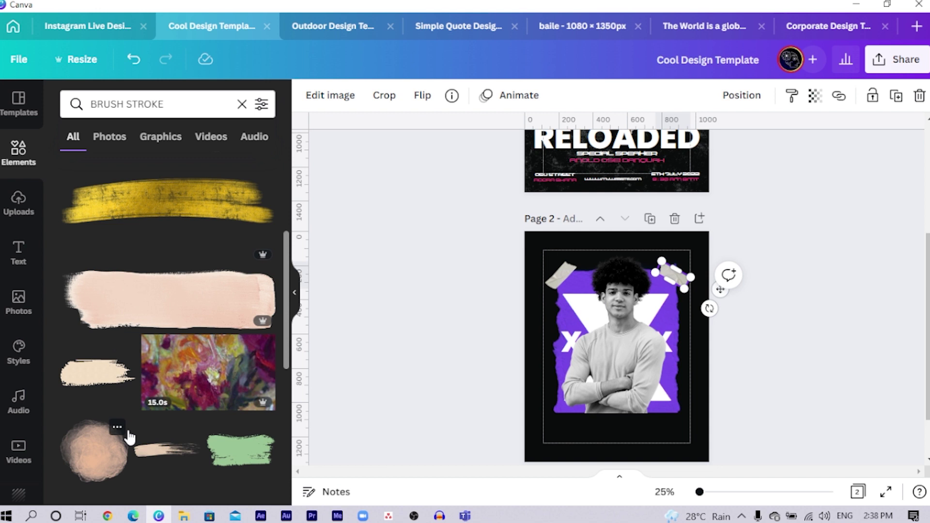
Swap the peach brush stroke for the green one, turned upright and stretched toward the page bottom
click(166, 455)
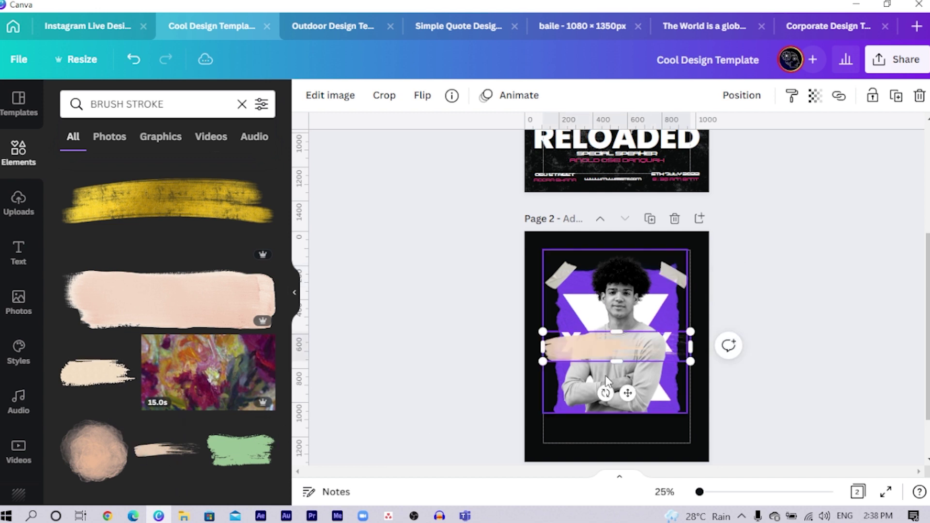
drag(602, 395, 620, 381)
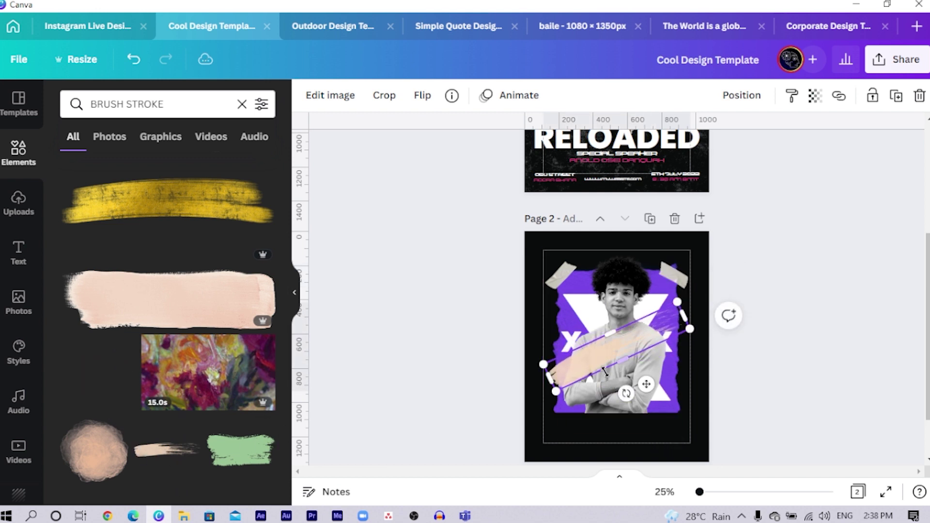
key(Delete)
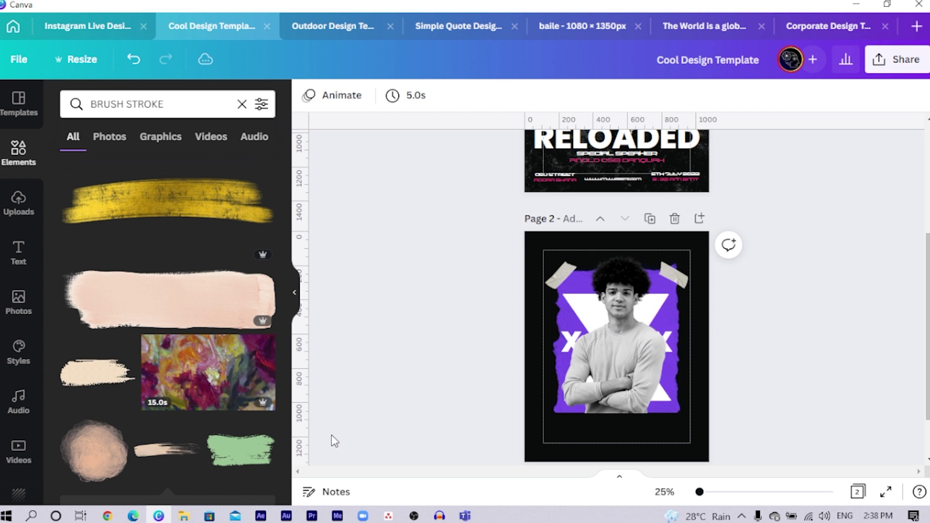
click(232, 462)
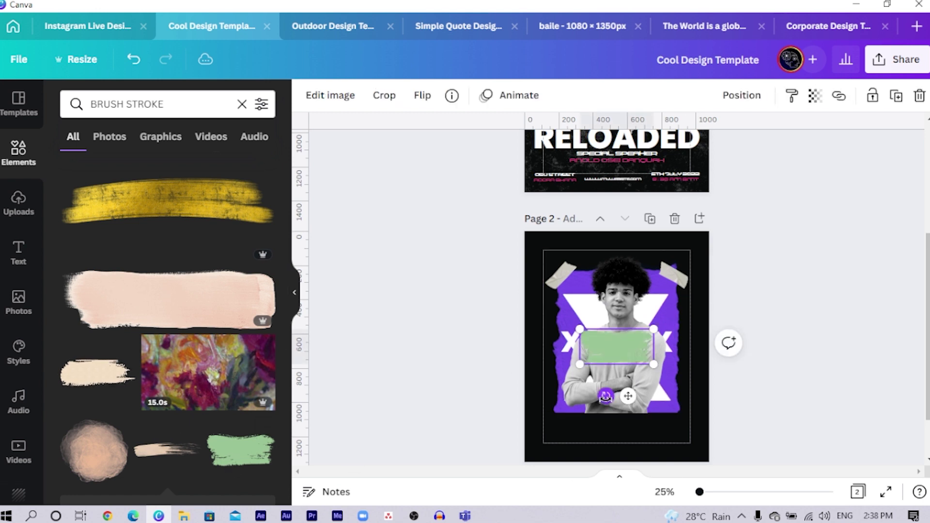
mouse_move(606, 396)
mouse_down()
mouse_move(709, 416)
mouse_move(722, 357)
mouse_up()
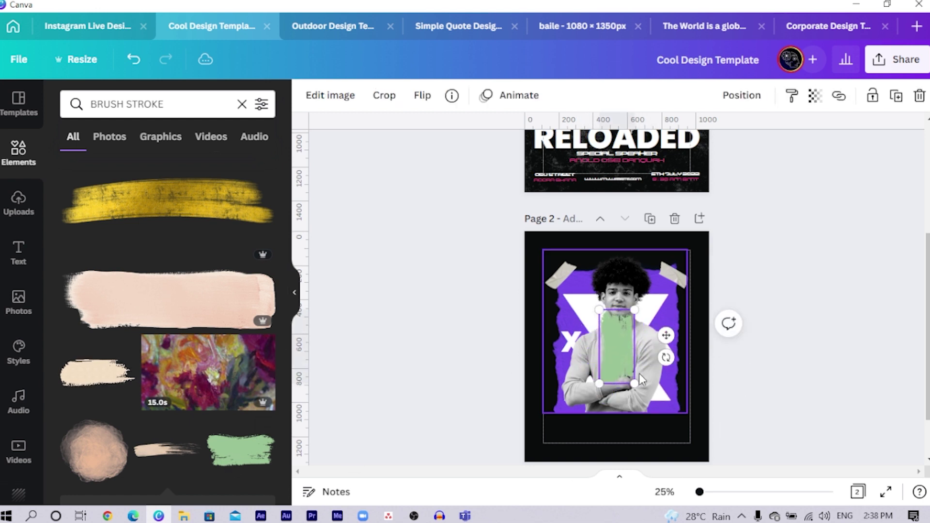
drag(634, 383, 682, 463)
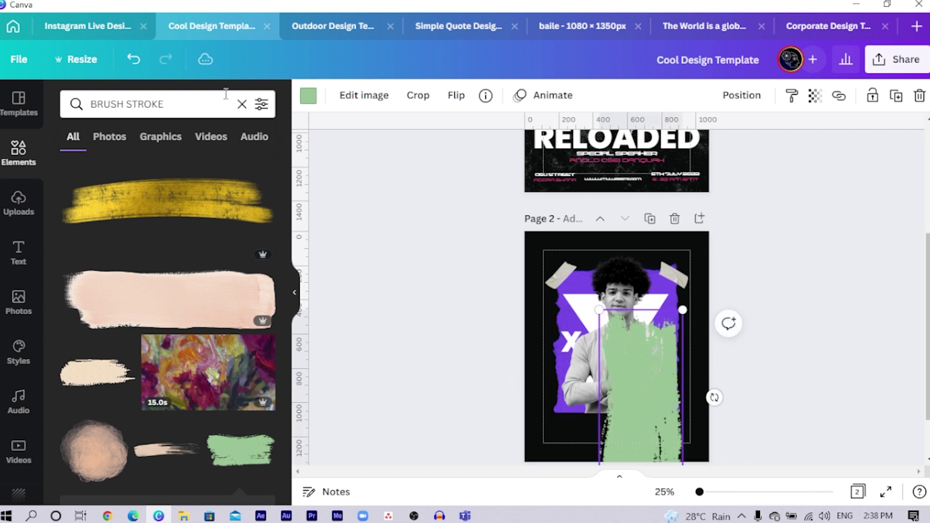
Make the brush stroke black and reposition it
click(308, 97)
click(115, 178)
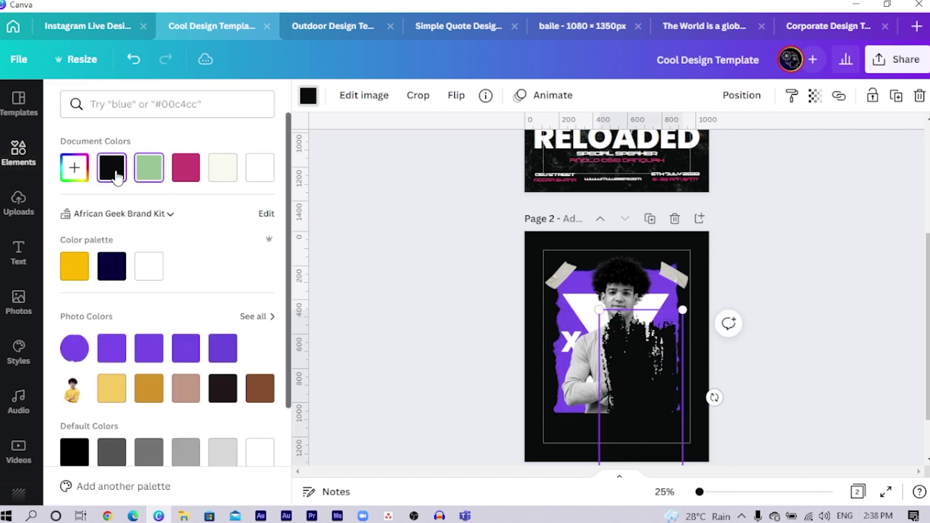
scroll(550, 415, down, 1)
mouse_move(637, 332)
mouse_down()
mouse_move(568, 391)
mouse_move(650, 383)
mouse_up()
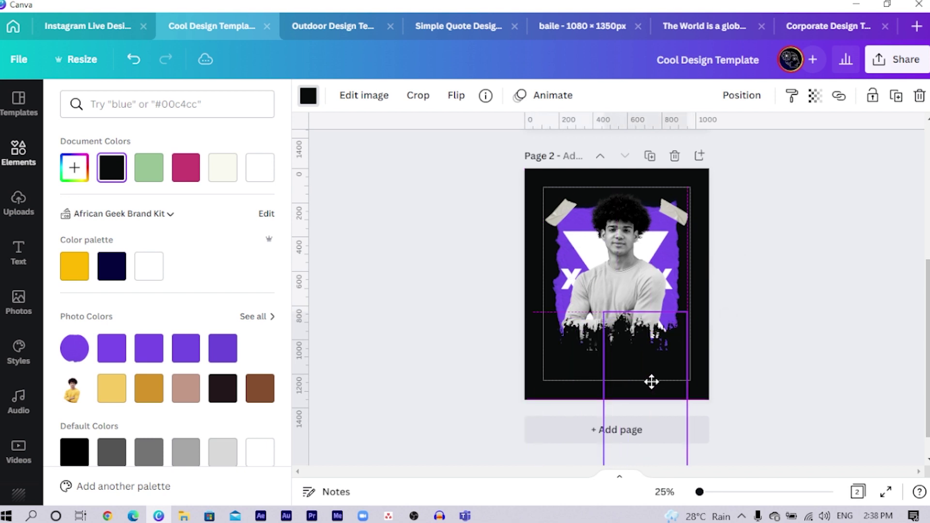
Flip the black stroke vertically and nudge it lower along the photo's bottom edge
click(463, 99)
click(509, 134)
click(509, 133)
click(509, 135)
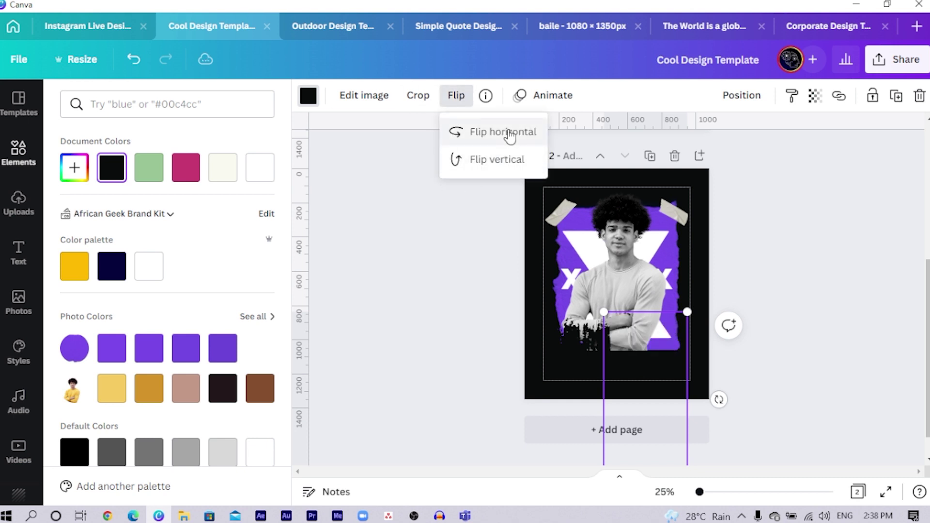
click(509, 134)
click(511, 135)
click(501, 165)
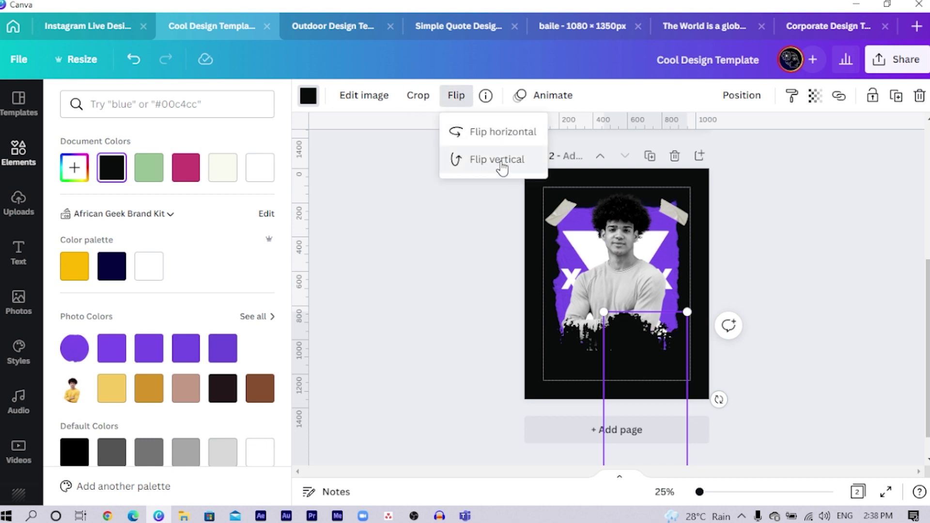
click(501, 165)
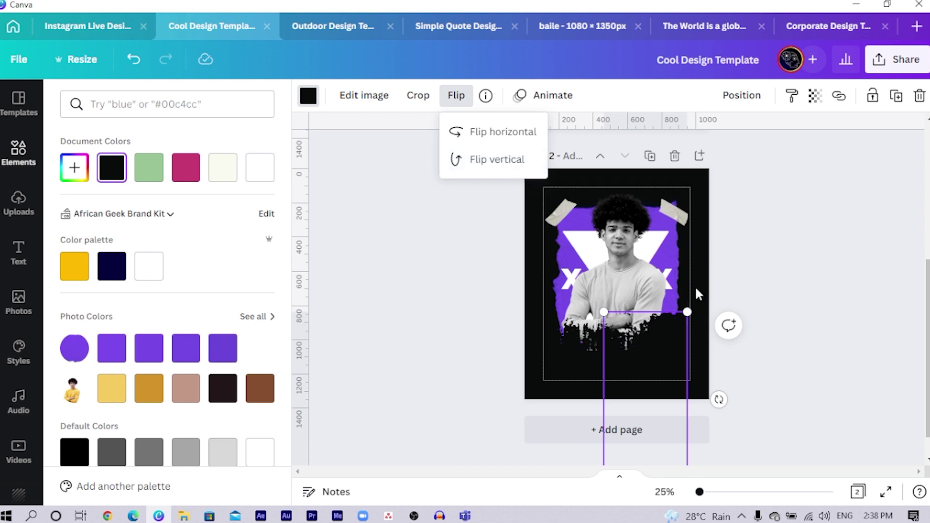
mouse_move(580, 352)
mouse_down()
mouse_move(571, 365)
mouse_move(615, 355)
mouse_move(667, 361)
mouse_move(592, 371)
mouse_move(550, 365)
mouse_move(543, 375)
mouse_move(489, 370)
mouse_up()
click(507, 378)
click(445, 355)
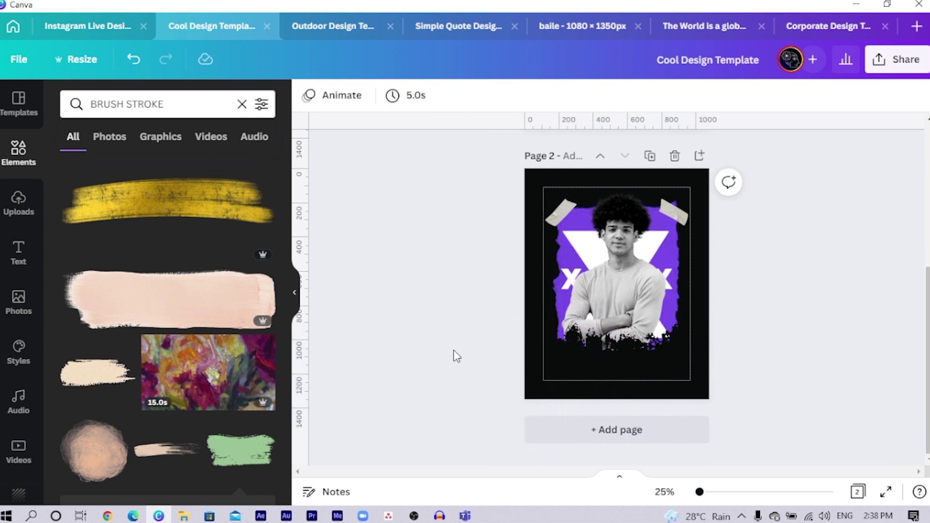
Add a 'RELOADED' text box, move it to the lower middle of page 2, and enter edit mode
key(t)
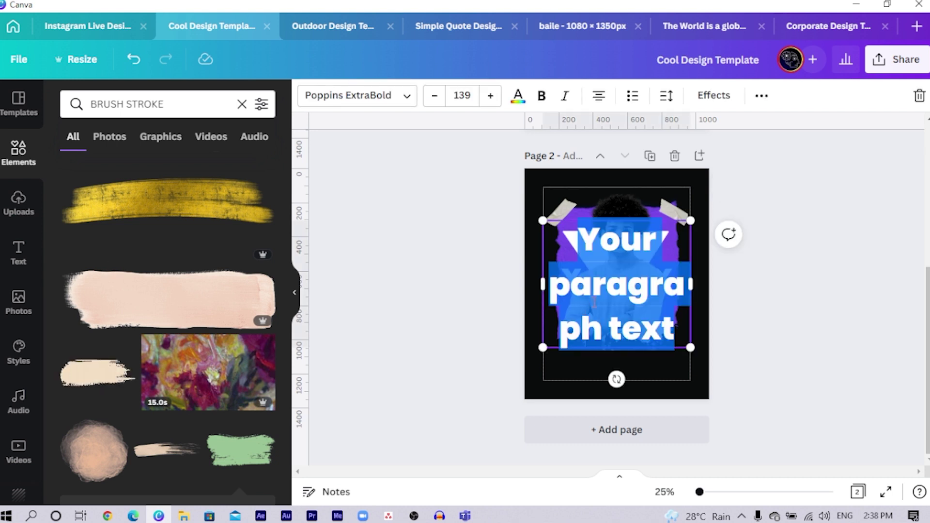
text(R)
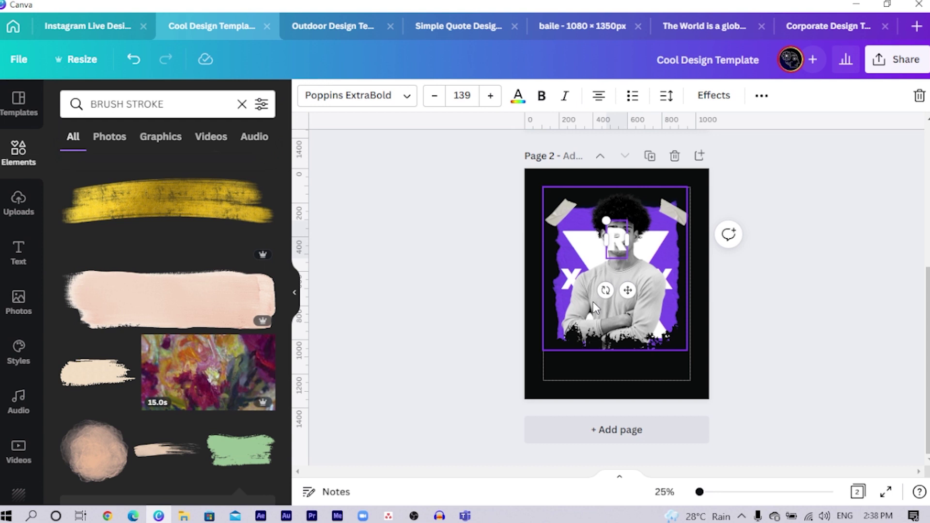
text(ELOA)
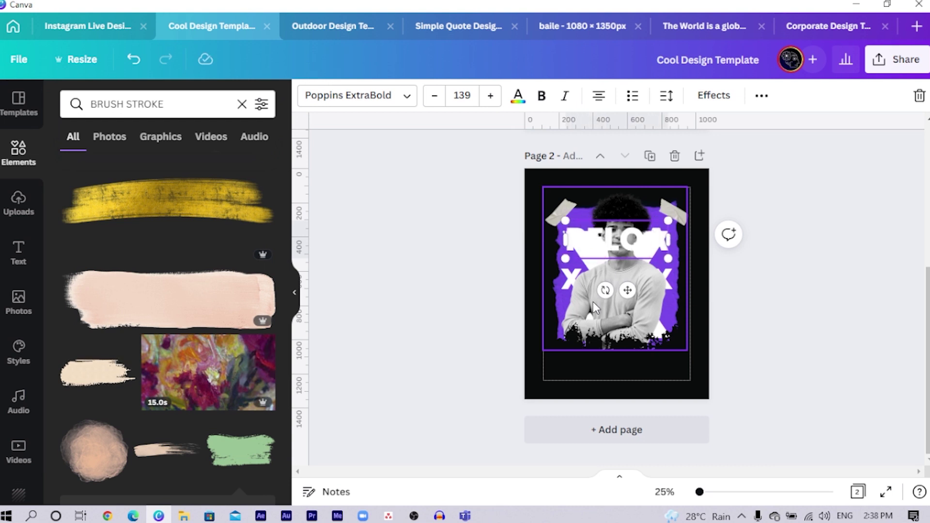
text(DE)
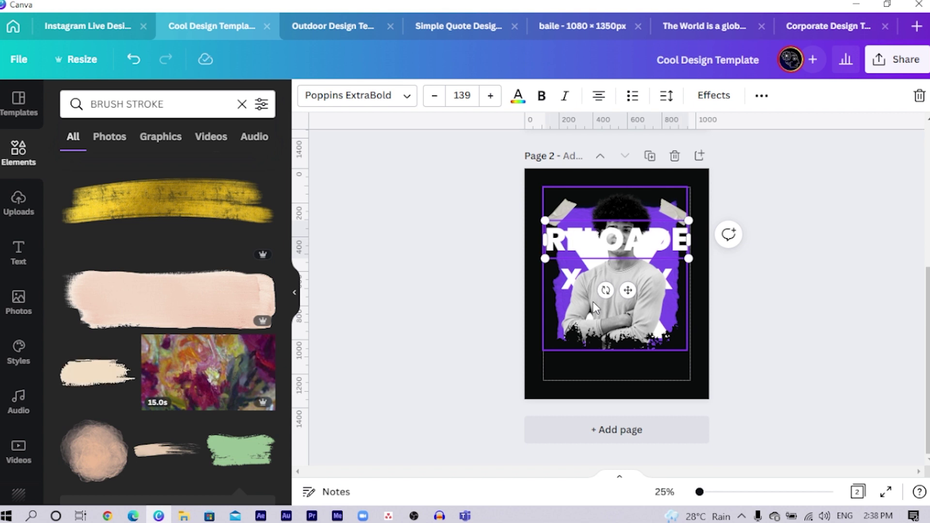
text(D)
drag(628, 291, 621, 395)
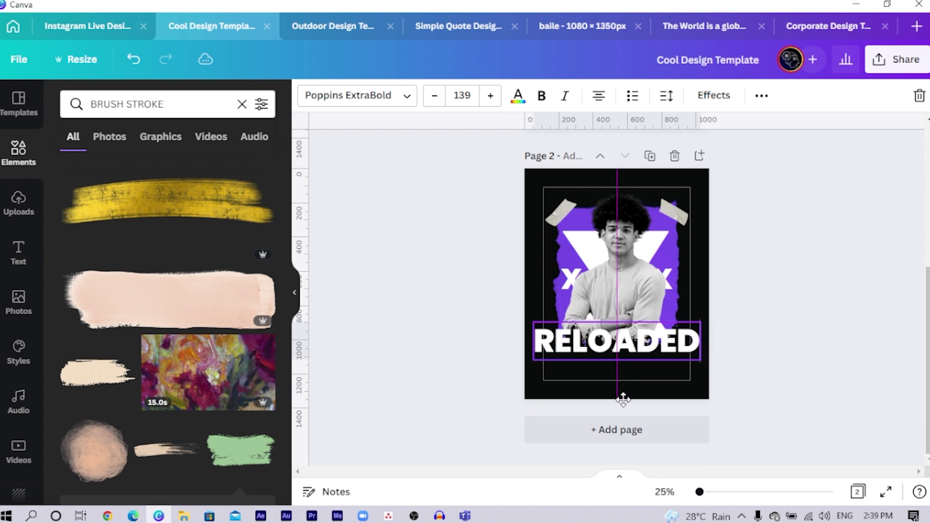
click(600, 367)
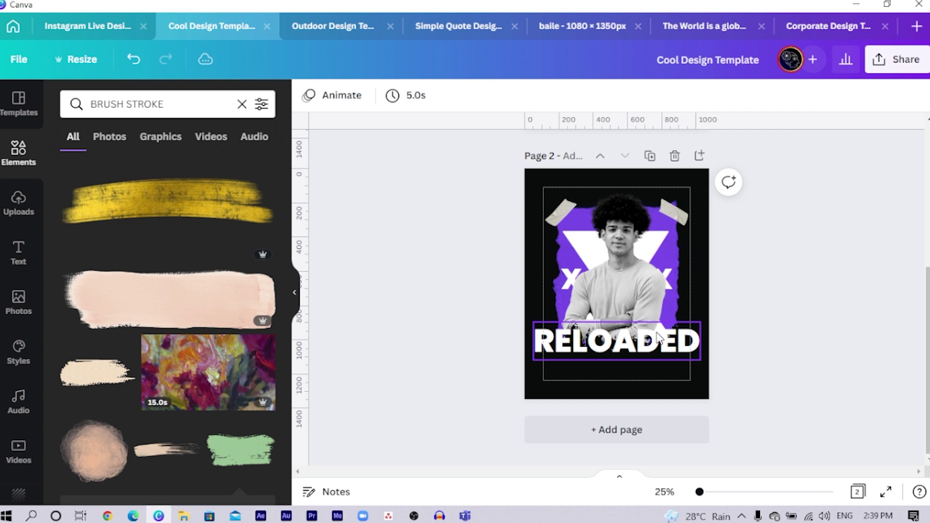
click(666, 344)
double_click(663, 340)
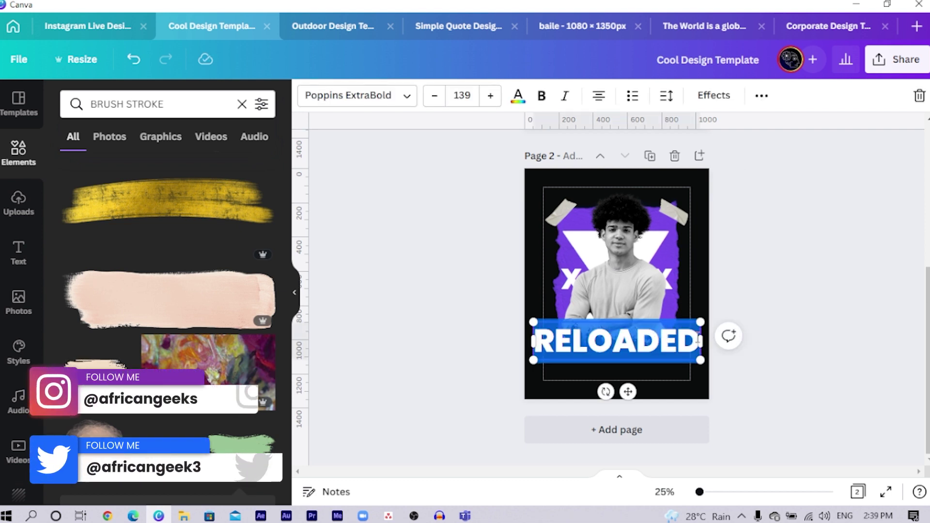
Delete the trailing 'ED' so the heading reads RELOAD
click(664, 344)
key(BackSpace)
key(BackSpace)
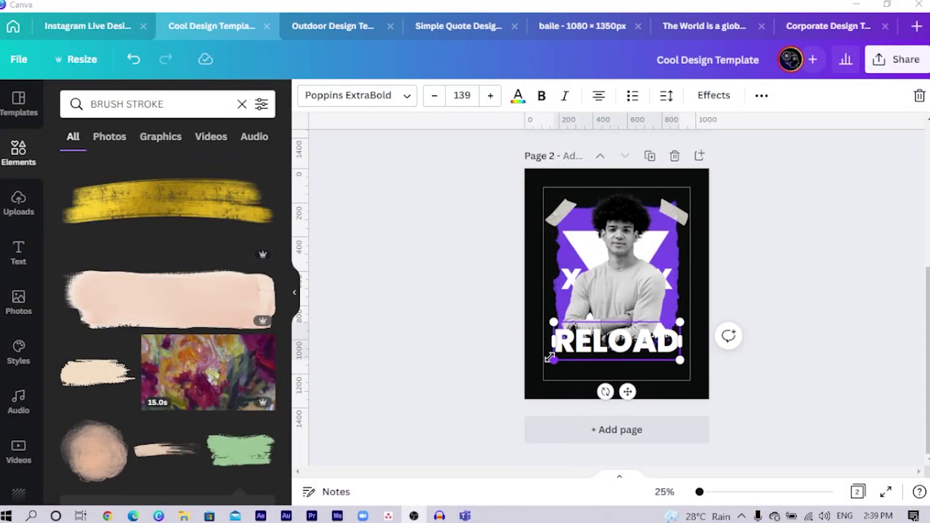
Enlarge the RELOAD heading and stack duplicated RELOAD lines above it
mouse_move(551, 359)
mouse_down()
mouse_move(518, 373)
mouse_move(535, 366)
mouse_up()
key(Escape)
key(ctrl+z)
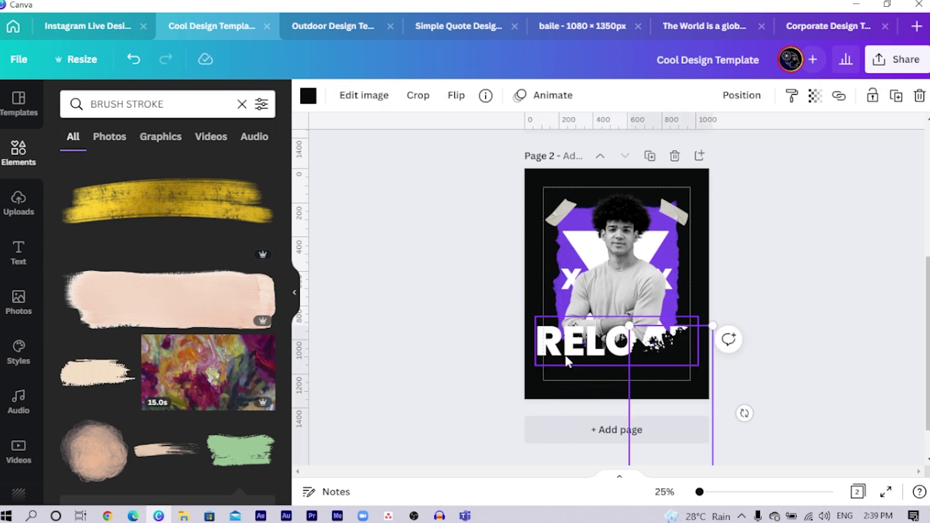
click(573, 343)
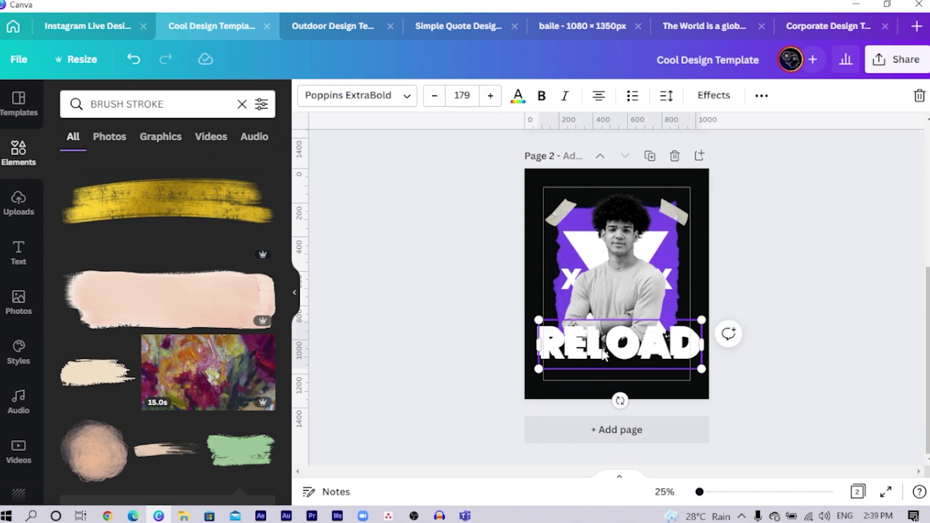
drag(574, 343, 597, 312)
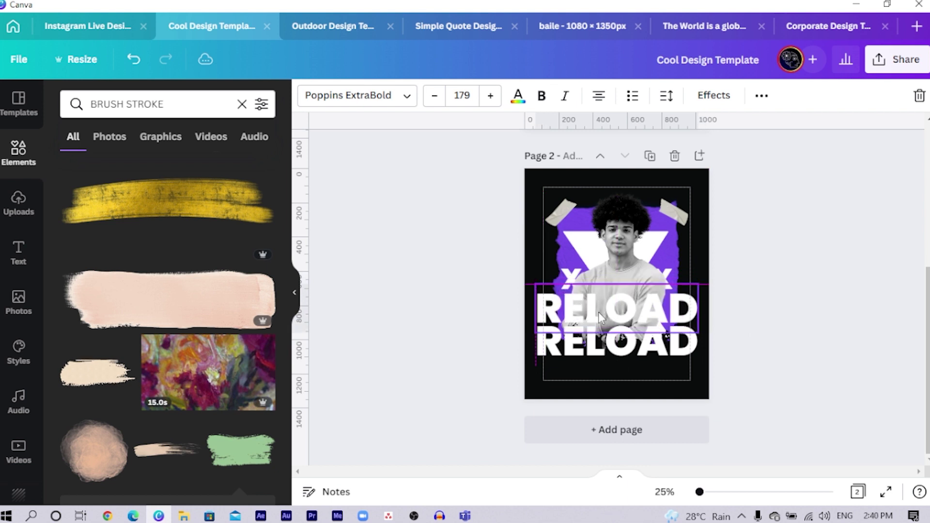
shift+click(585, 350)
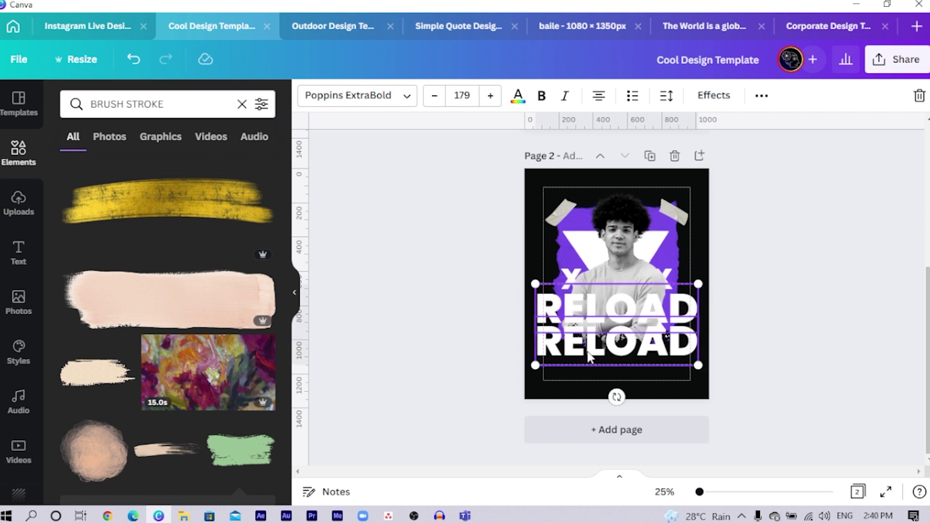
key(ctrl+d)
drag(585, 349, 578, 229)
Add one more RELOAD copy at the top, then multi-select the top four lines
click(464, 305)
click(582, 266)
key(ctrl+d)
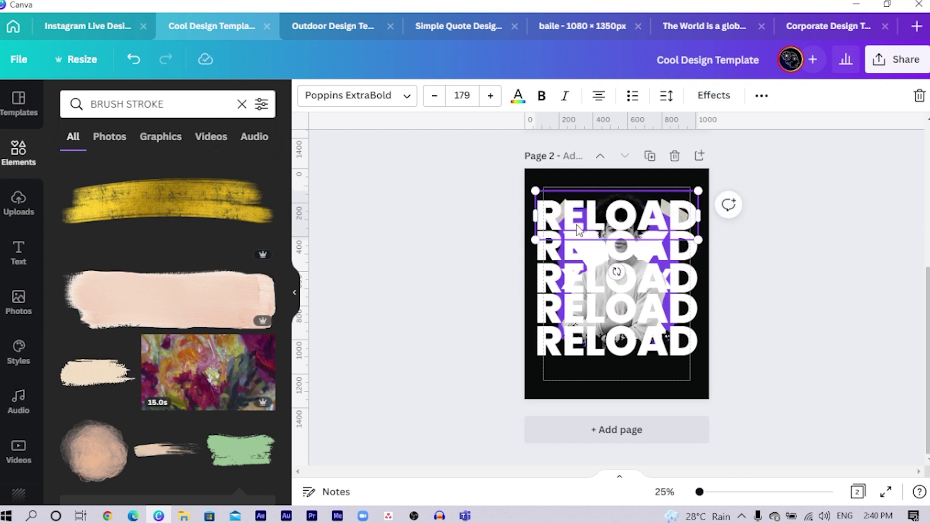
shift+click(554, 263)
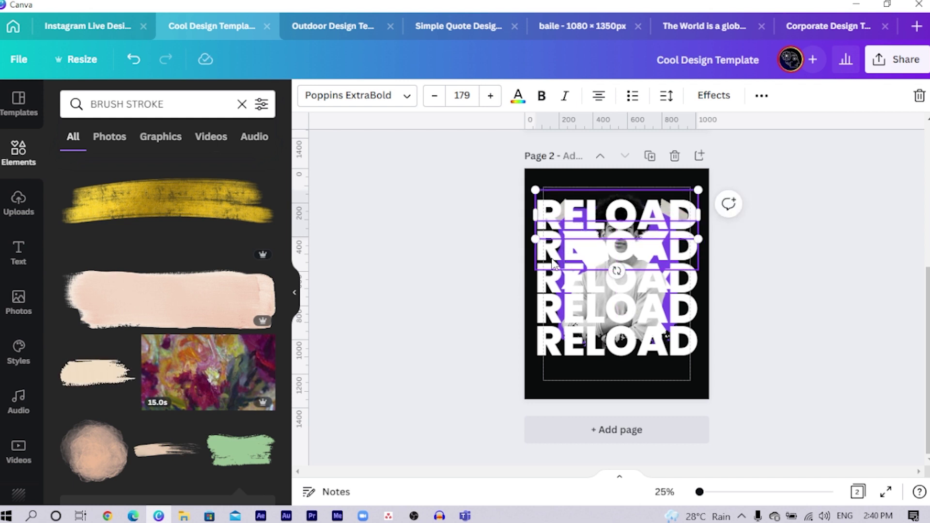
shift+click(557, 289)
shift+click(558, 313)
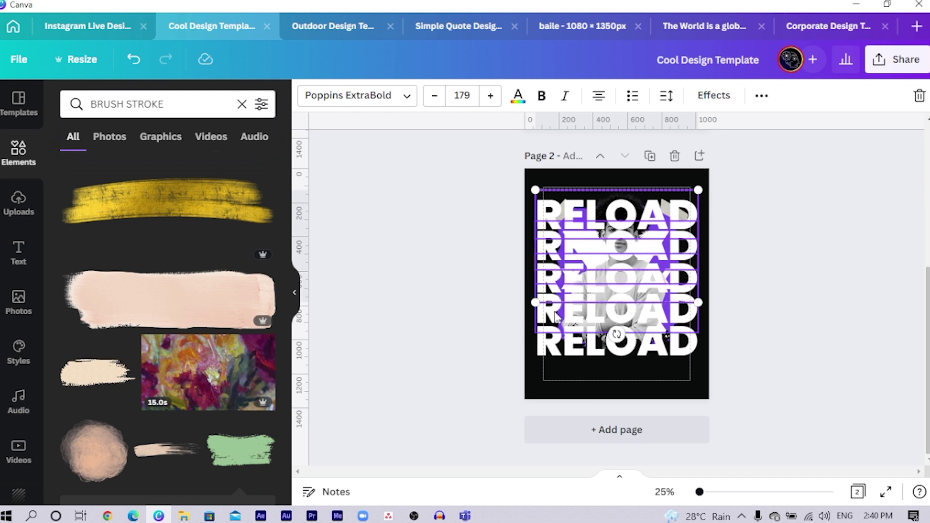
Apply the Hollow effect at thickness 24 and send the text behind the shape and photo
click(712, 96)
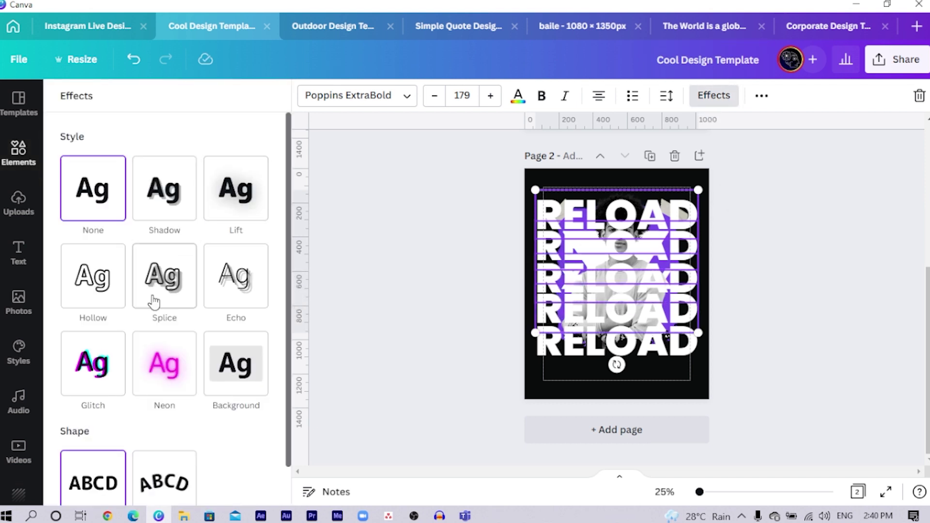
click(92, 303)
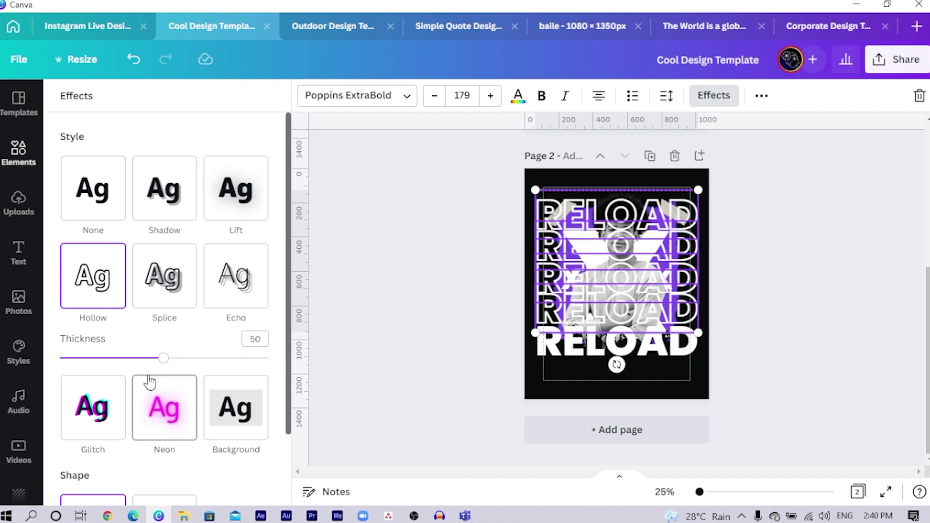
drag(163, 367, 114, 368)
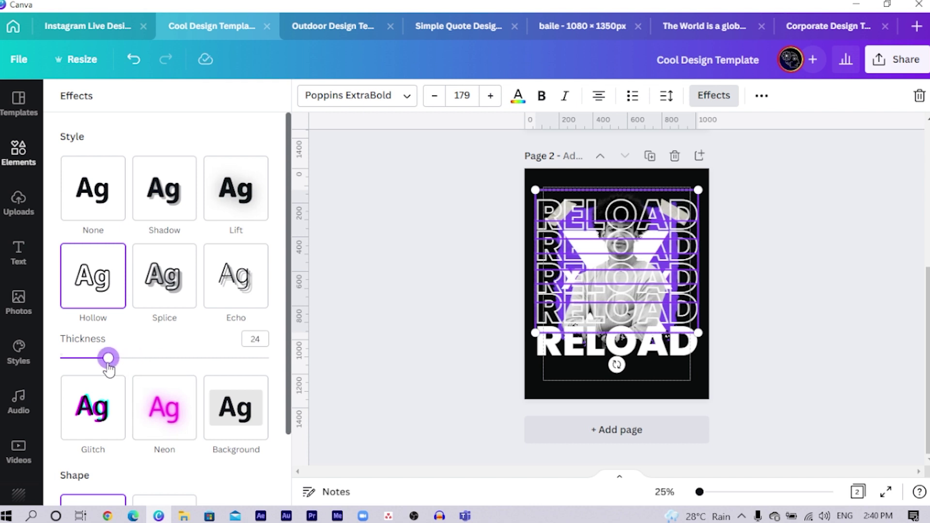
key(Escape)
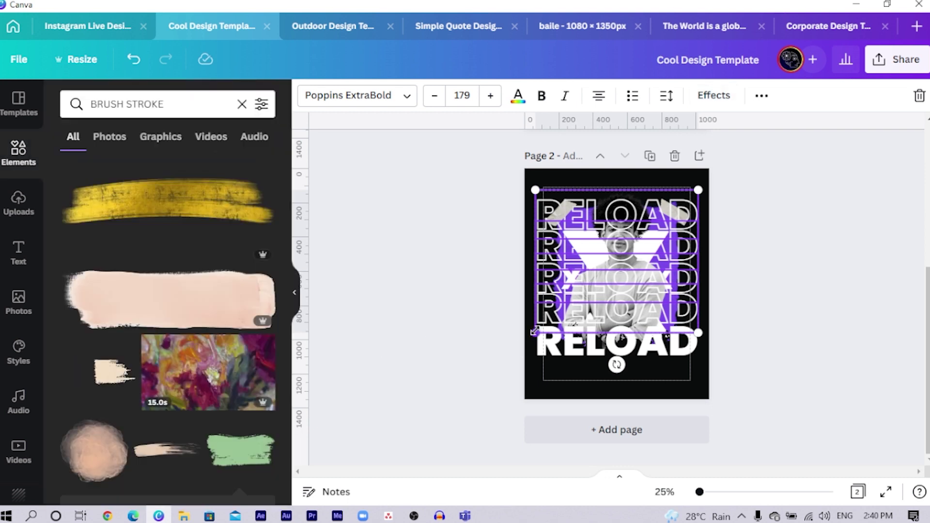
key(ctrl+[)
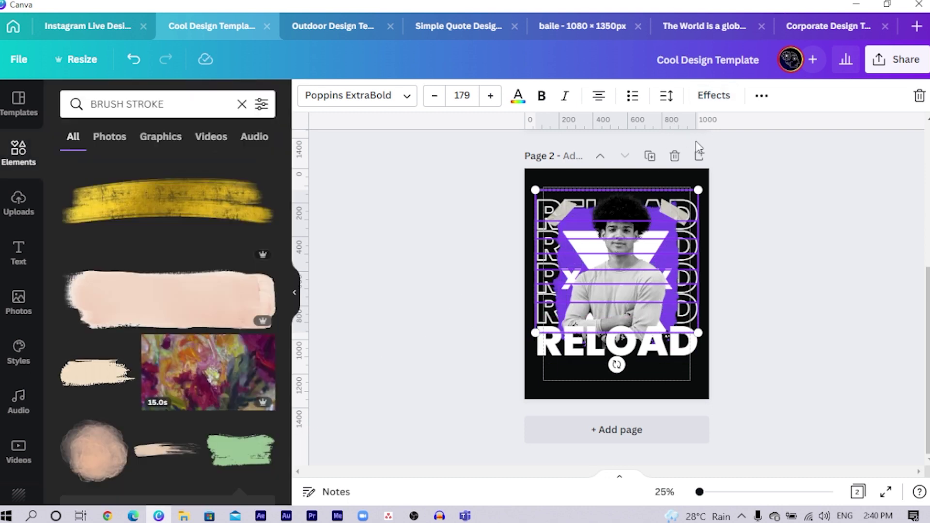
click(419, 267)
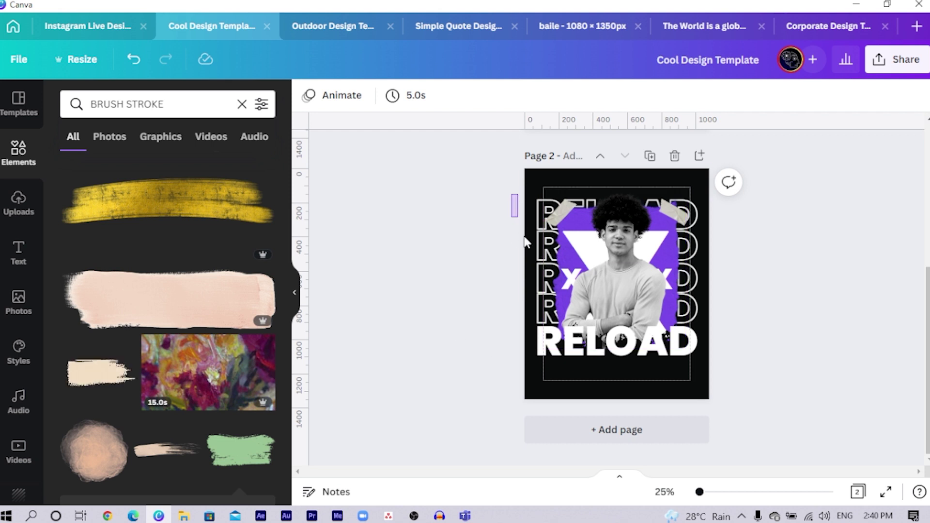
Reselect the hollow RELOAD lines and thin their outline thickness to 5
drag(525, 242, 538, 319)
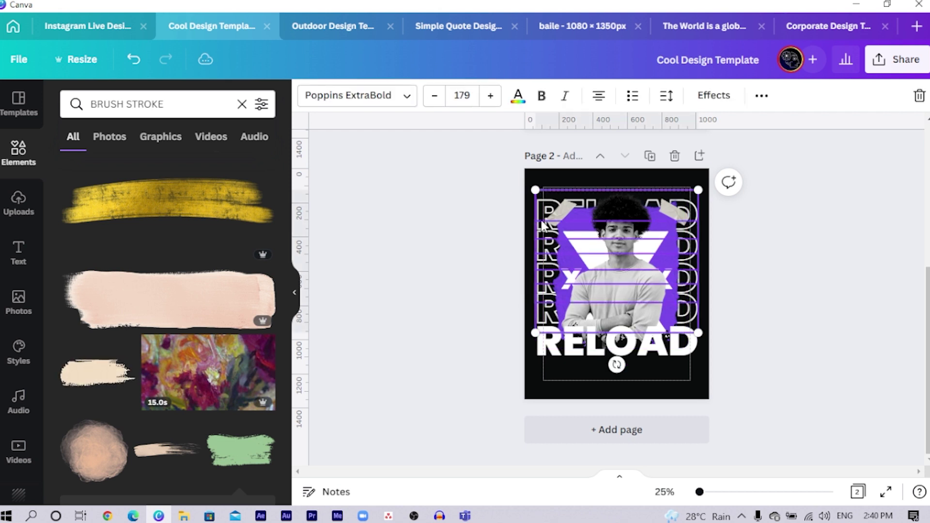
click(708, 99)
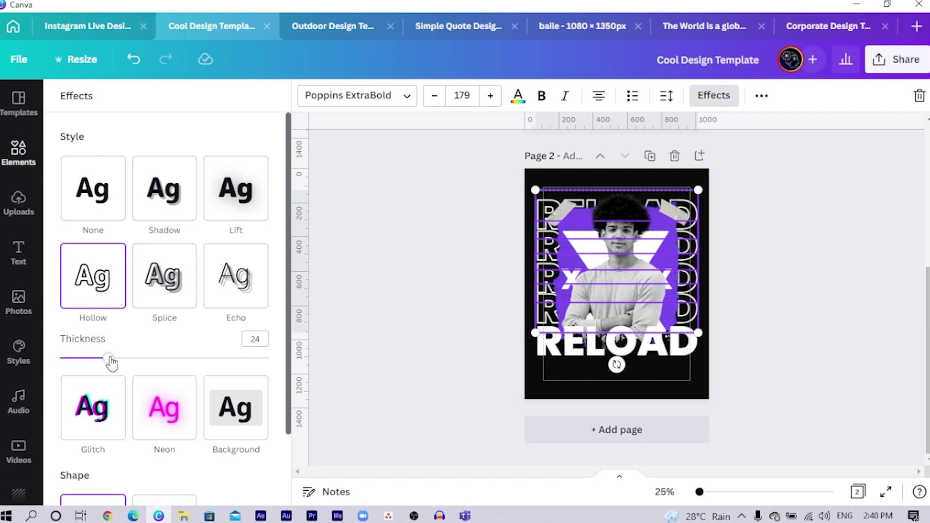
drag(112, 363, 97, 368)
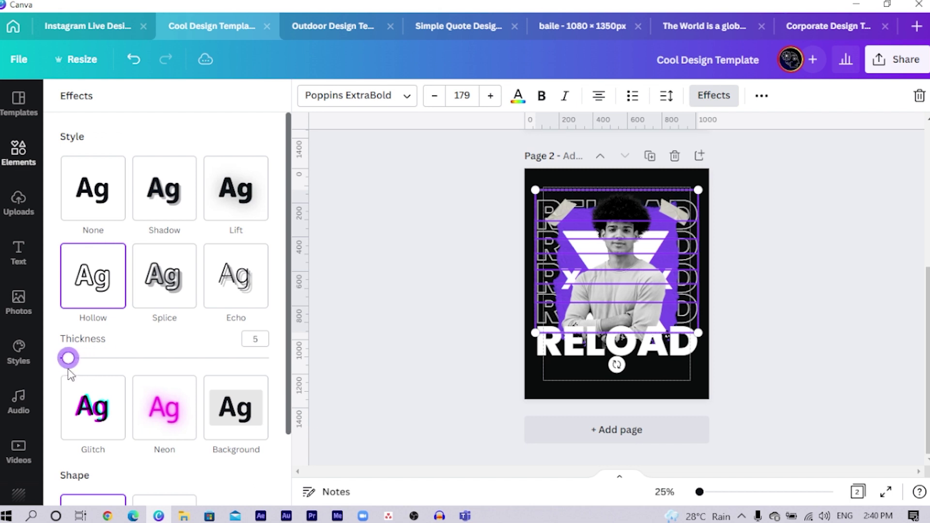
click(392, 319)
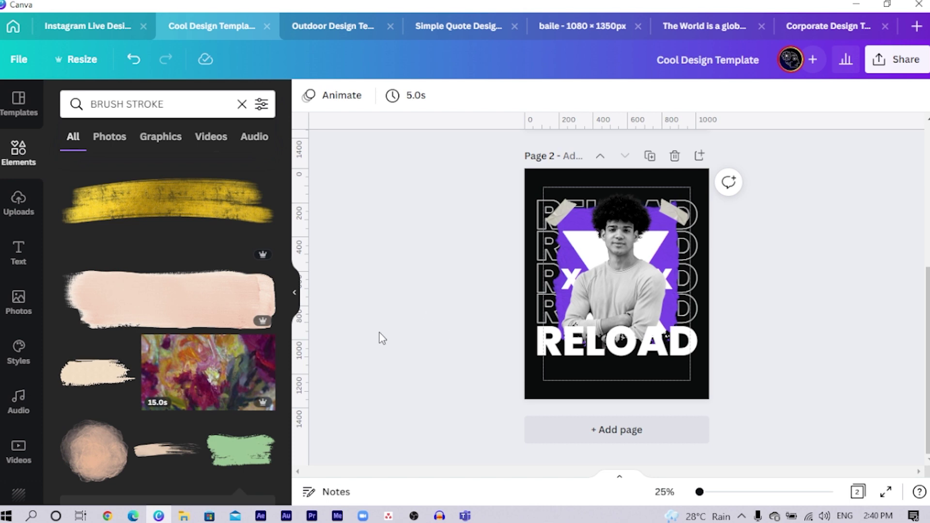
Scroll up to bring Page 1's pink RELOADED poster fully into view
scroll(380, 336, up, 5)
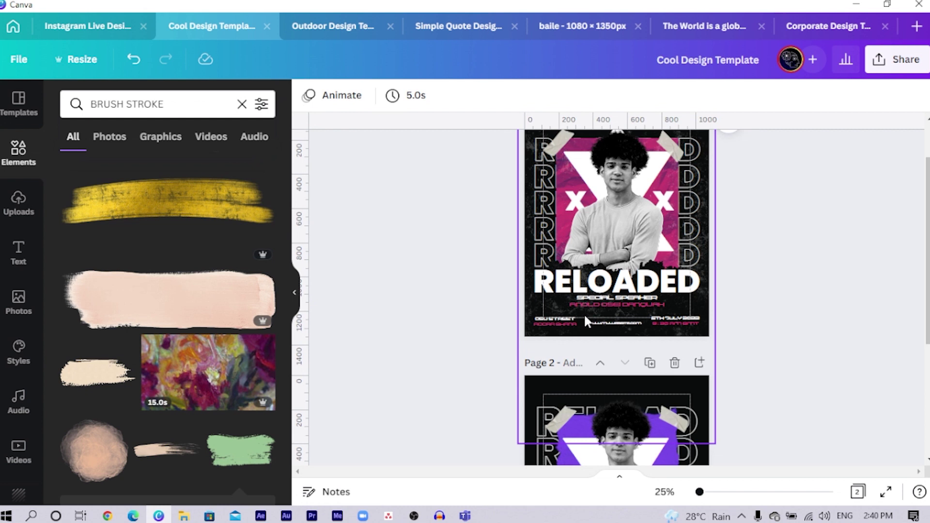
scroll(577, 316, up, 2)
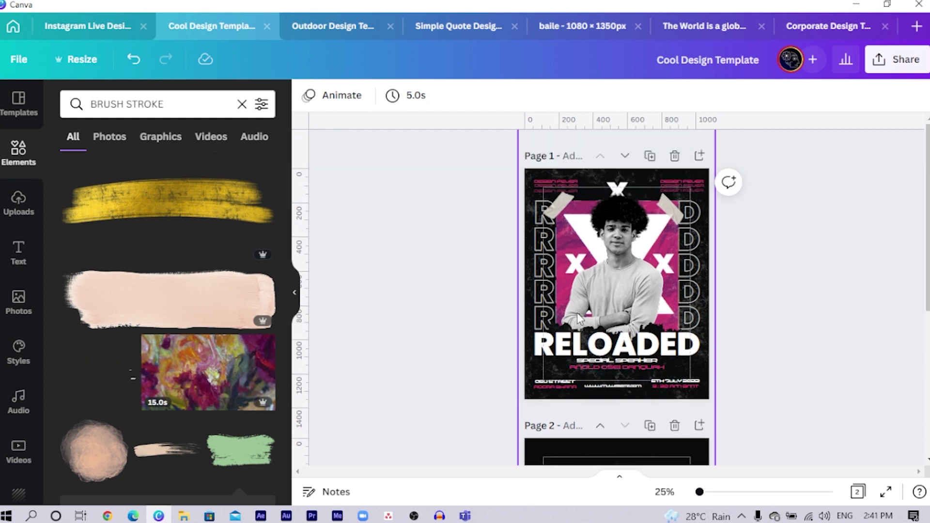
scroll(513, 341, down, 4)
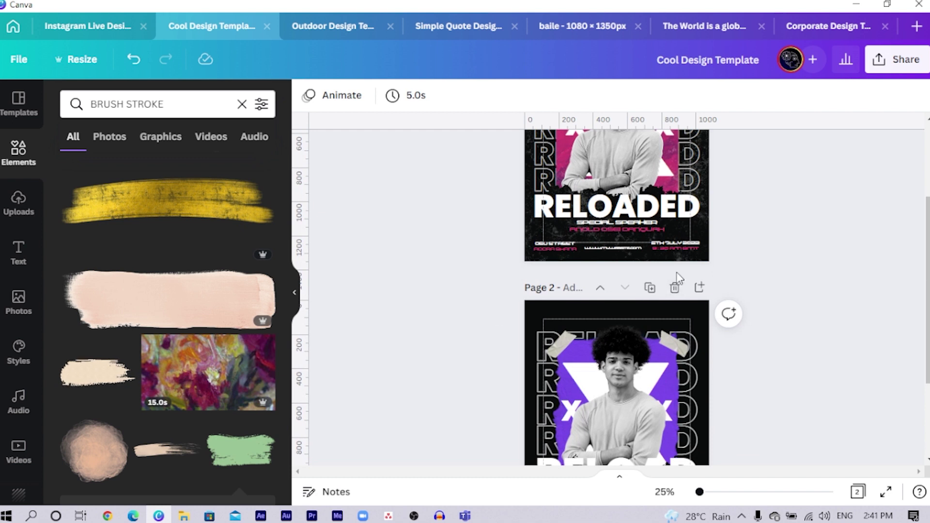
scroll(613, 268, up, 4)
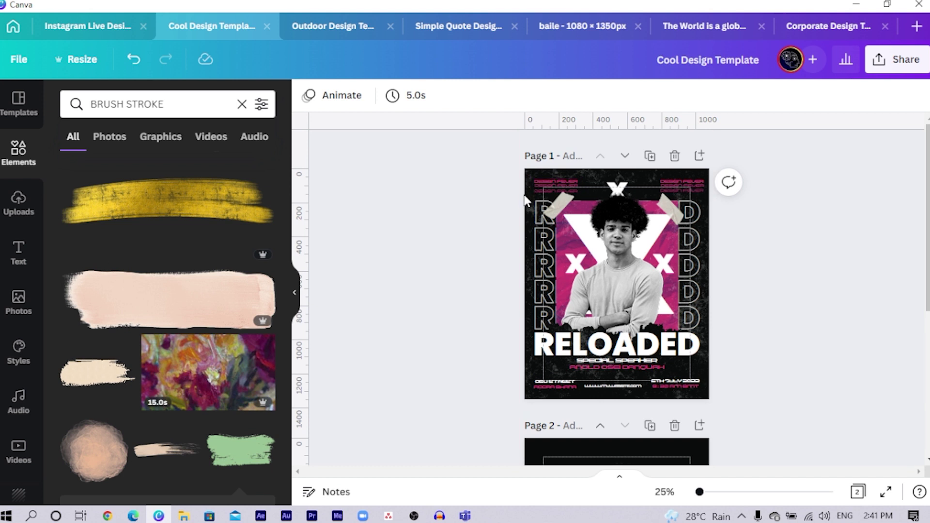
Paste Page 1's small top-left and top-right pink texts onto Page 2
click(547, 183)
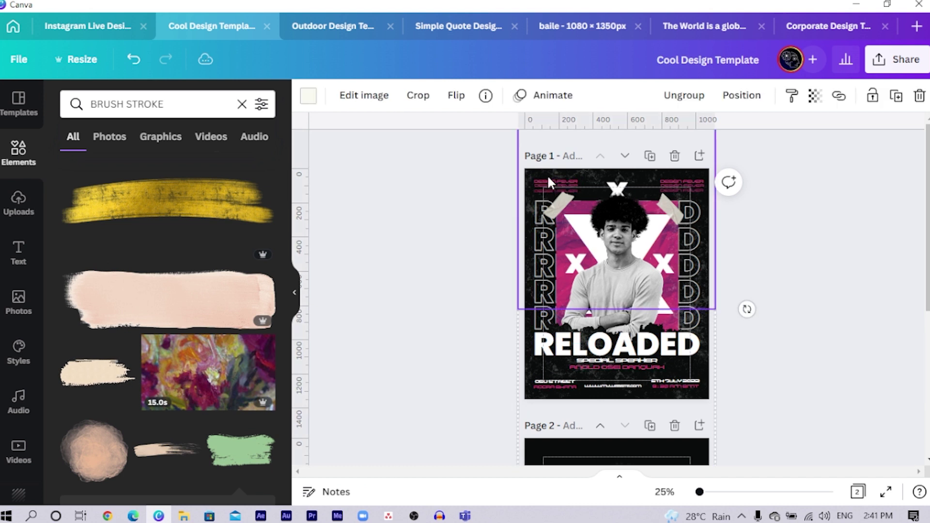
click(549, 180)
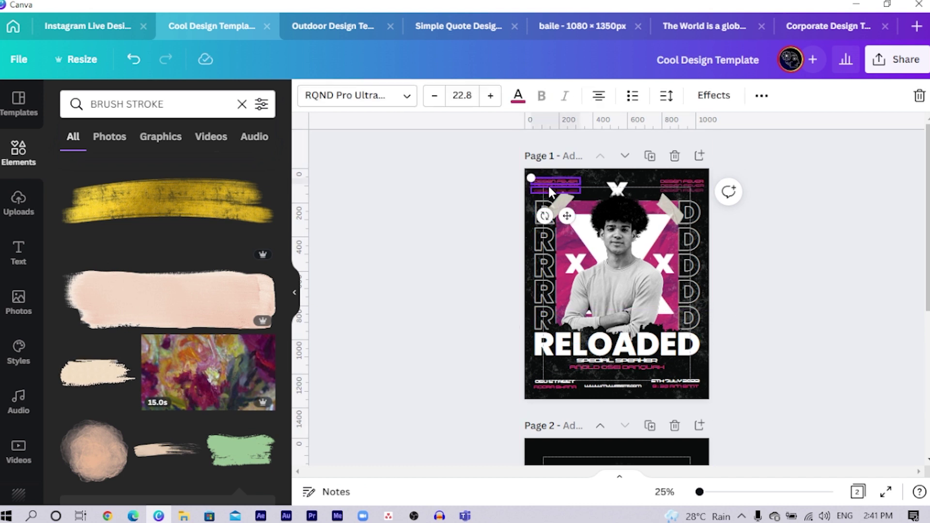
click(548, 184)
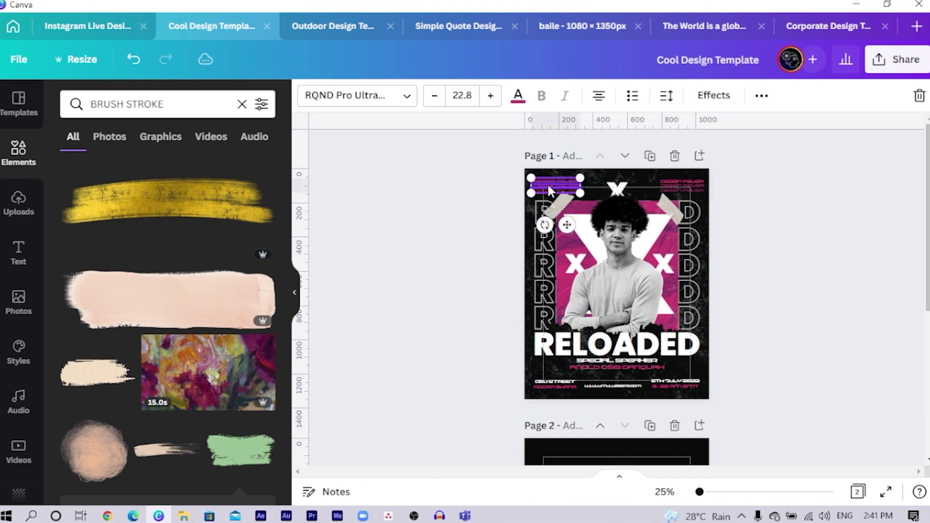
shift+click(661, 186)
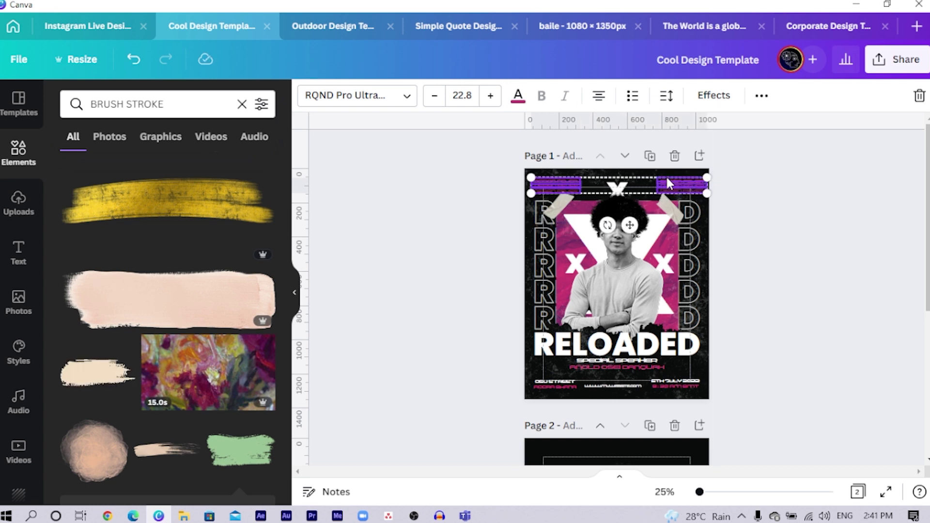
scroll(609, 256, down, 5)
key(ctrl+v)
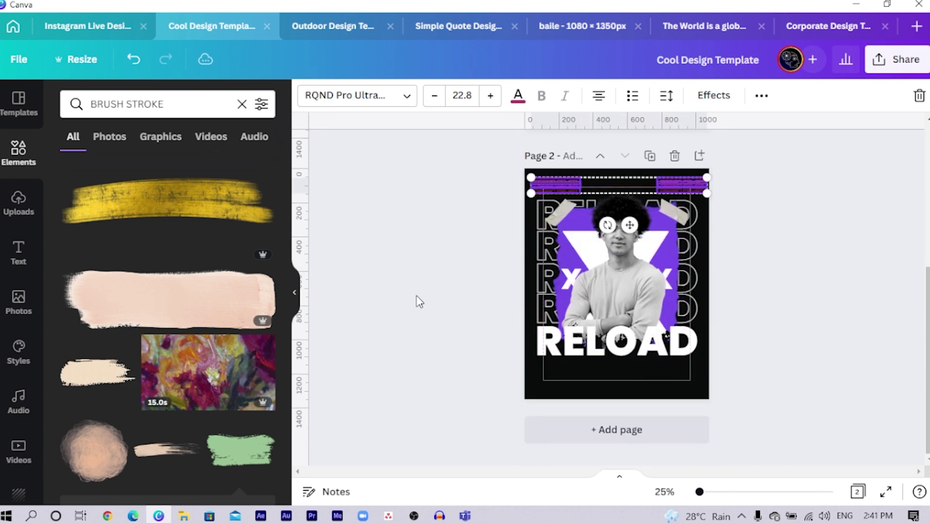
click(415, 301)
scroll(605, 296, up, 1)
scroll(605, 296, up, 3)
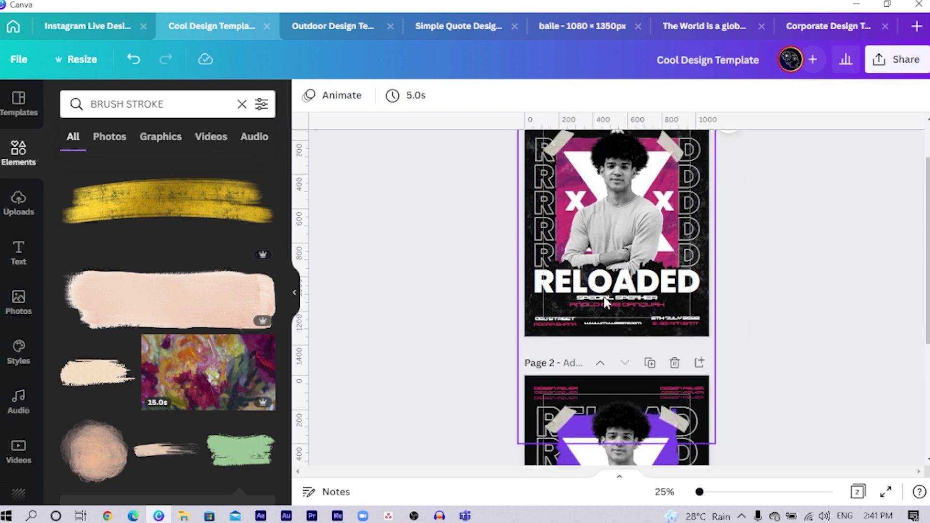
Bring over the SPECIAL SPEAKER subtitle and speaker name from under RELOADED
click(604, 303)
click(605, 302)
click(604, 303)
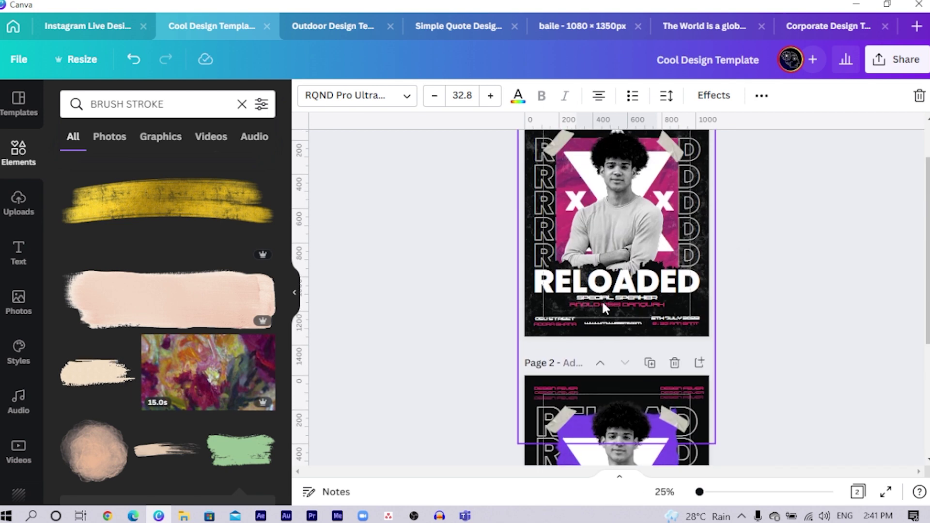
click(602, 305)
click(602, 305)
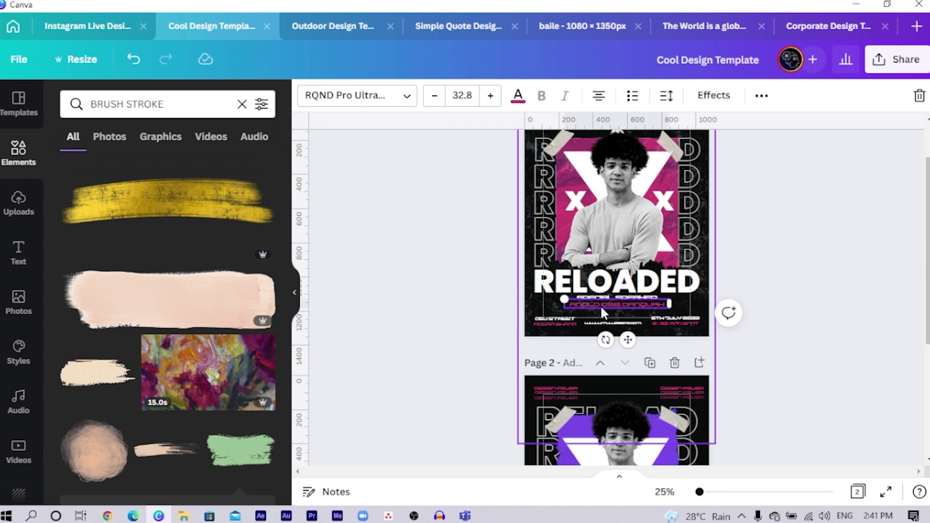
scroll(600, 304, down, 4)
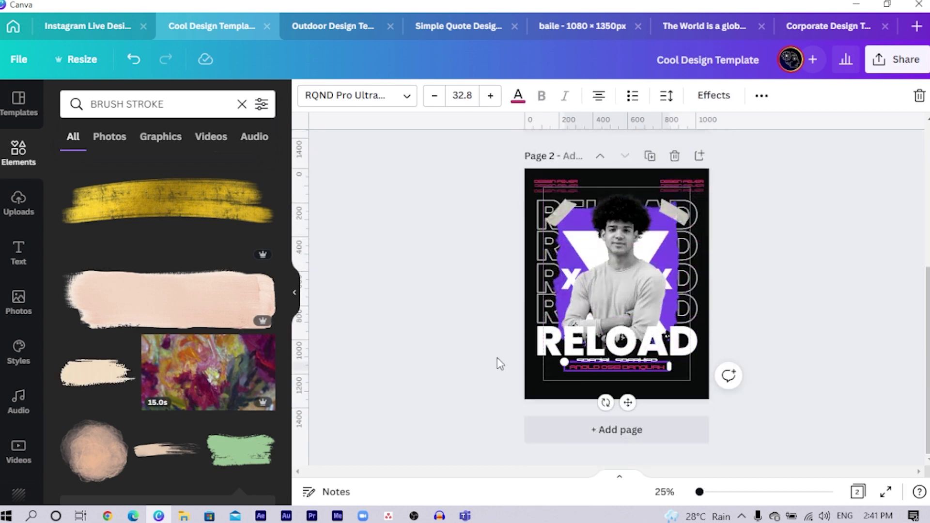
click(497, 358)
scroll(565, 250, up, 2)
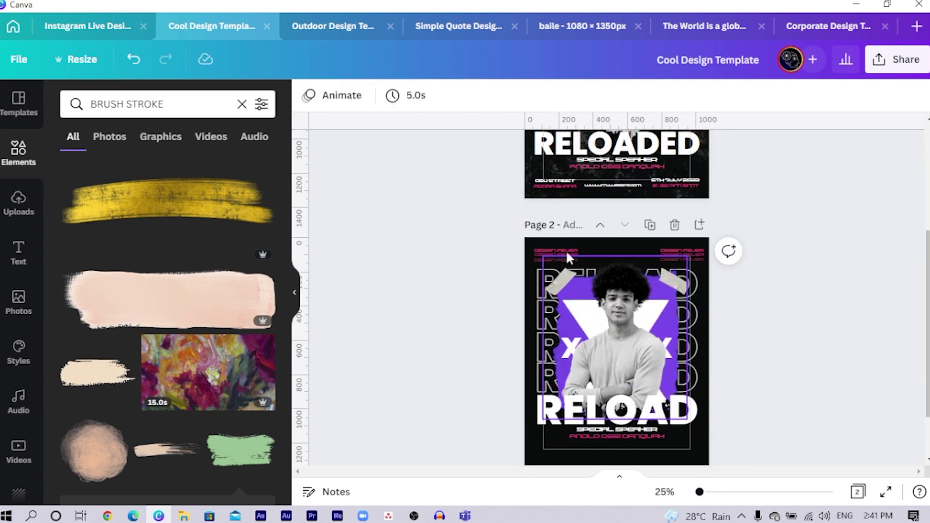
Select the date, website and street text boxes at the bottom of Page 1
click(554, 186)
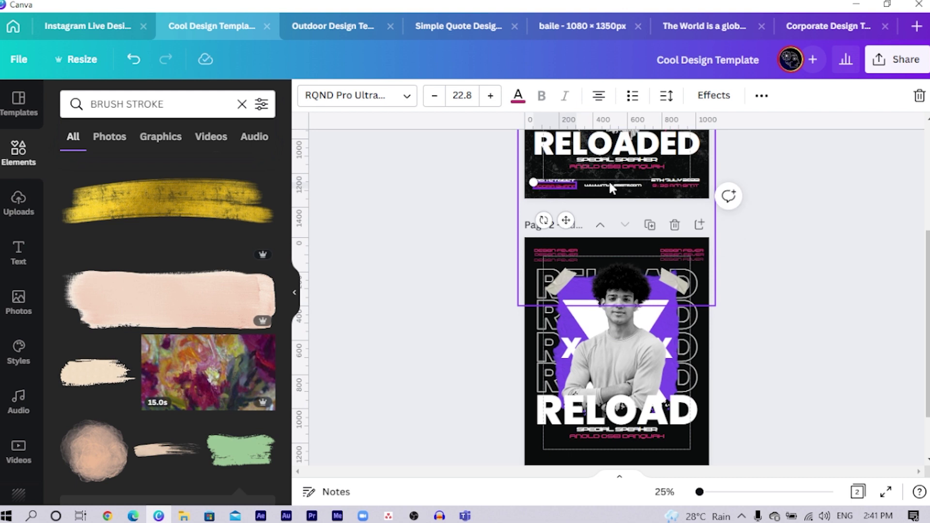
click(544, 169)
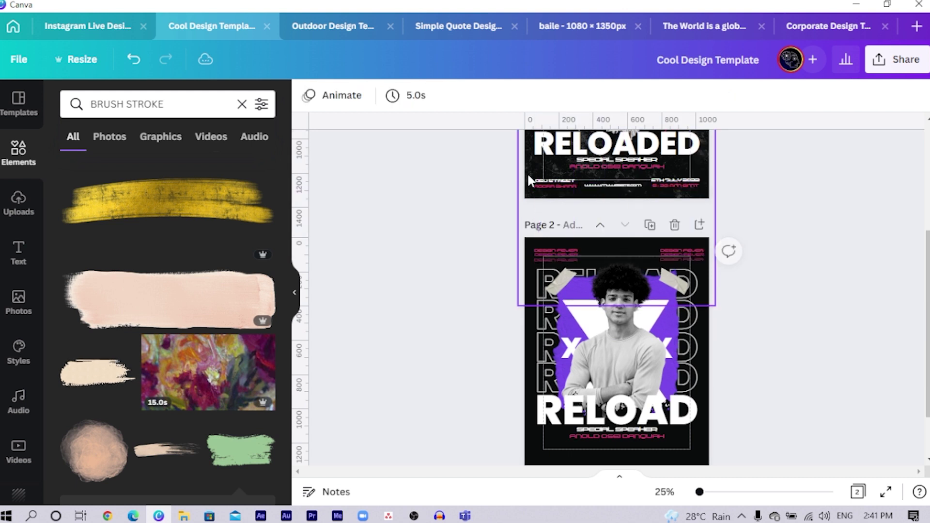
drag(528, 175, 712, 160)
click(669, 185)
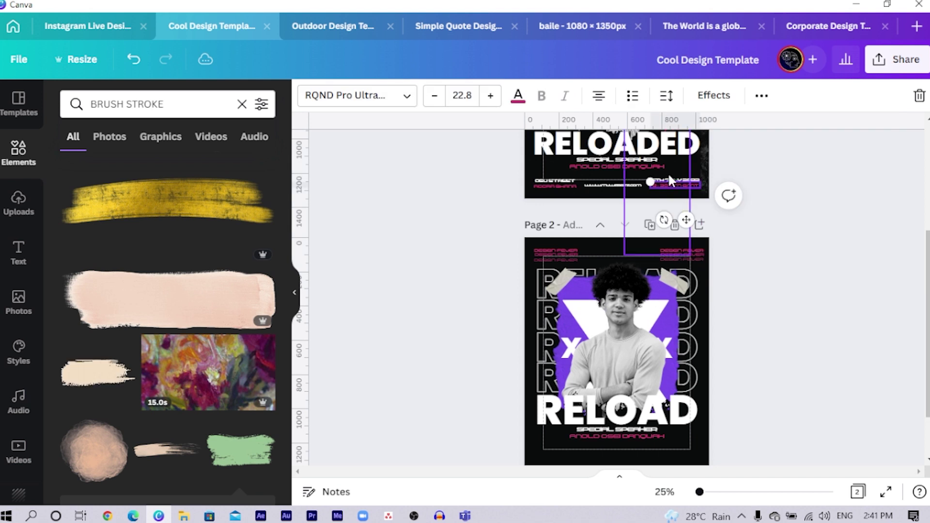
shift+click(618, 188)
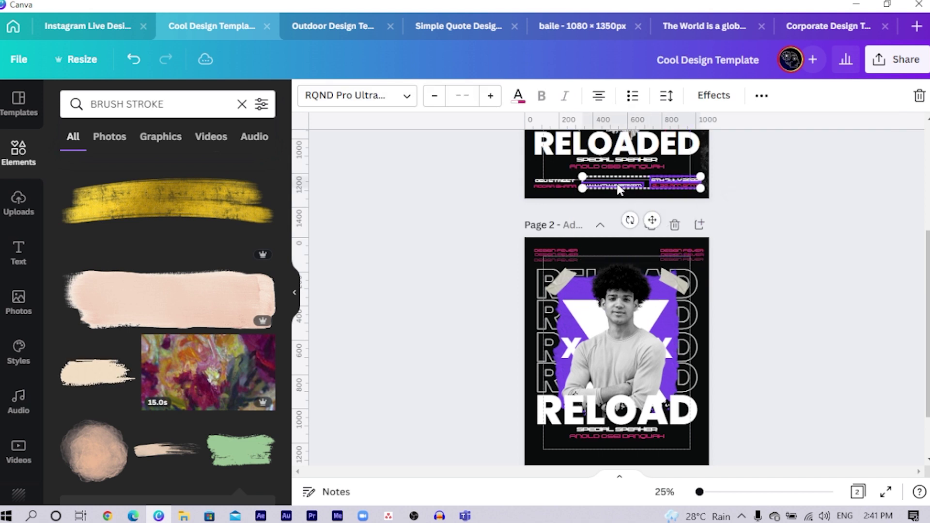
shift+click(561, 183)
scroll(559, 178, down, 1)
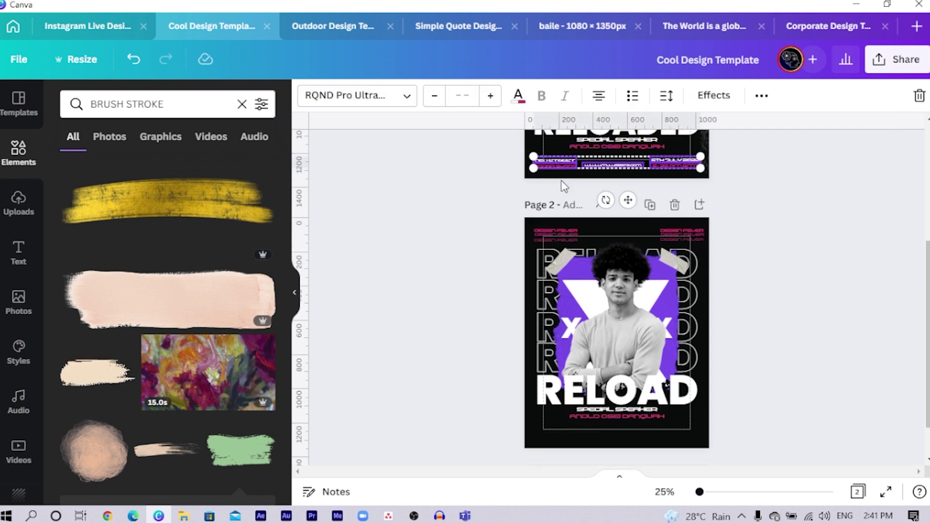
scroll(564, 186, down, 2)
click(472, 323)
scroll(525, 321, up, 5)
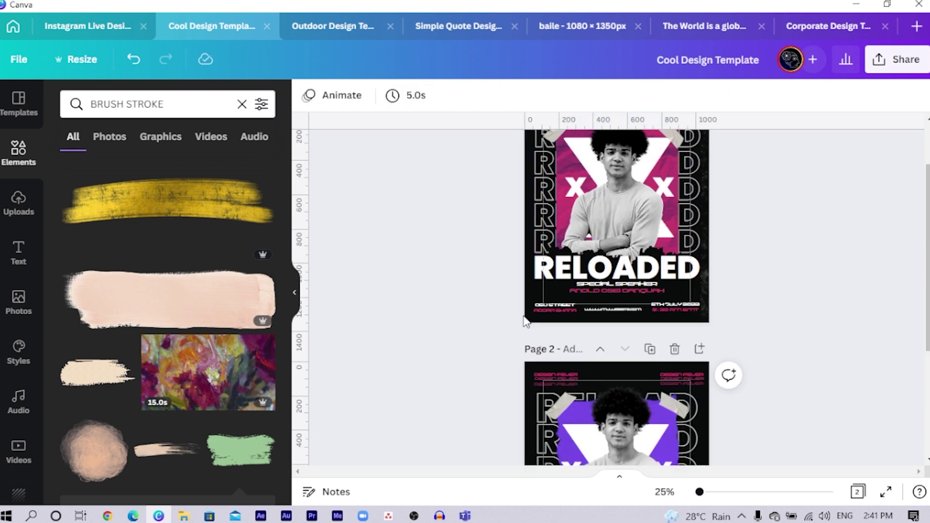
Place the bottom row of event details onto Page 2
scroll(525, 321, up, 1)
drag(898, 426, 522, 312)
click(450, 309)
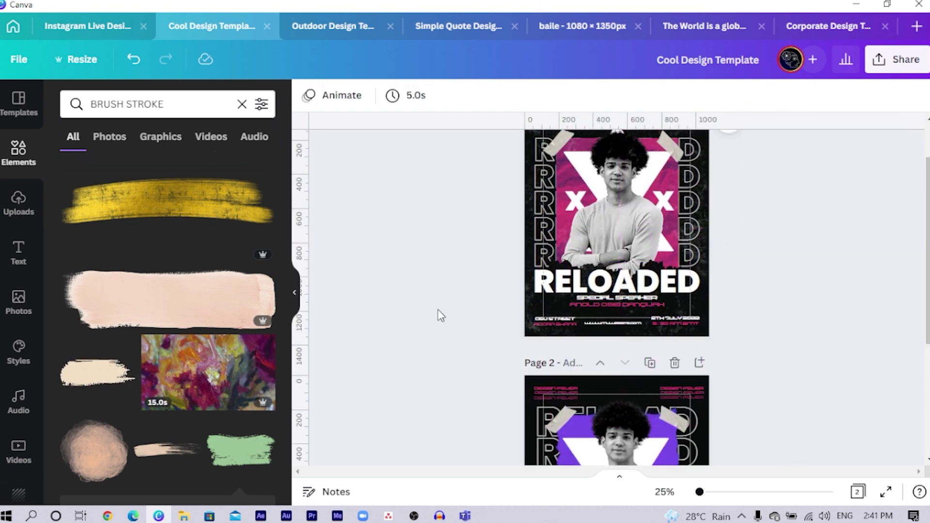
scroll(447, 312, down, 4)
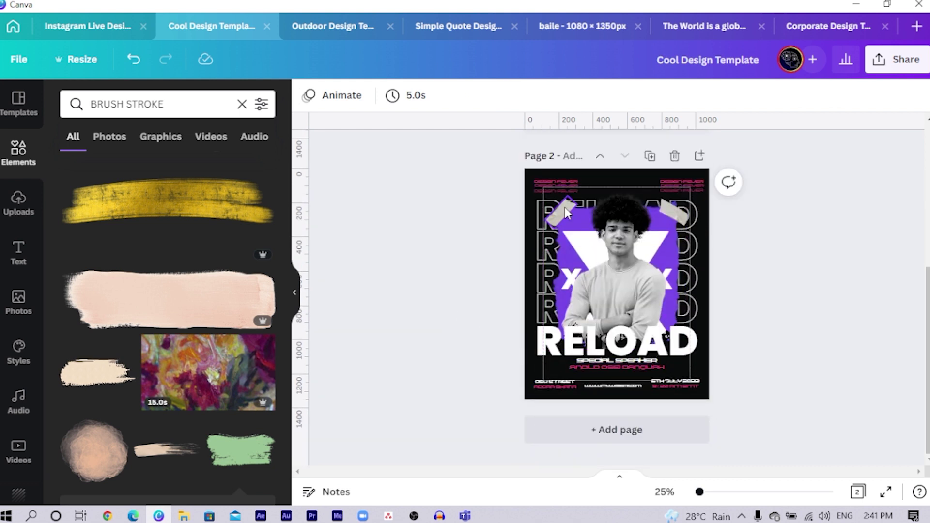
Select all small corner, speaker and bottom detail texts and recolour them purple
click(558, 182)
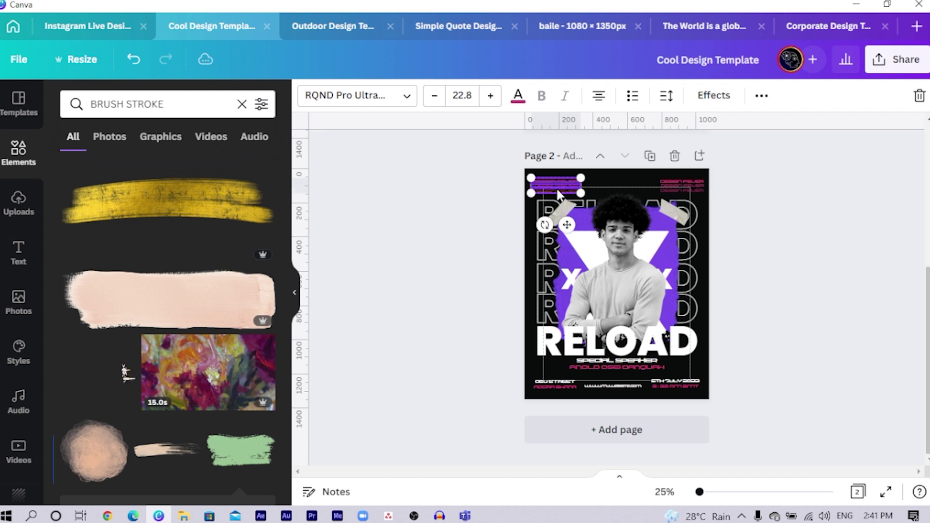
shift+click(666, 183)
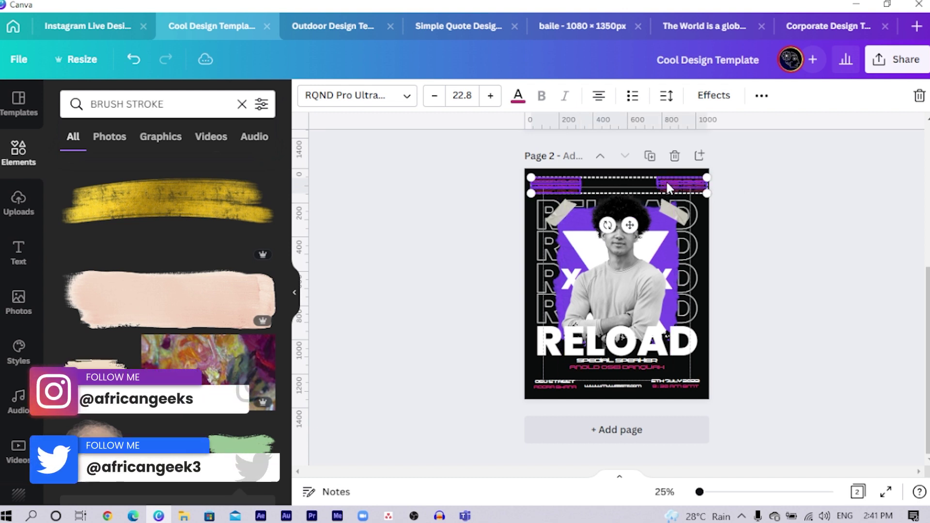
shift+click(559, 382)
shift+click(596, 367)
shift+click(677, 385)
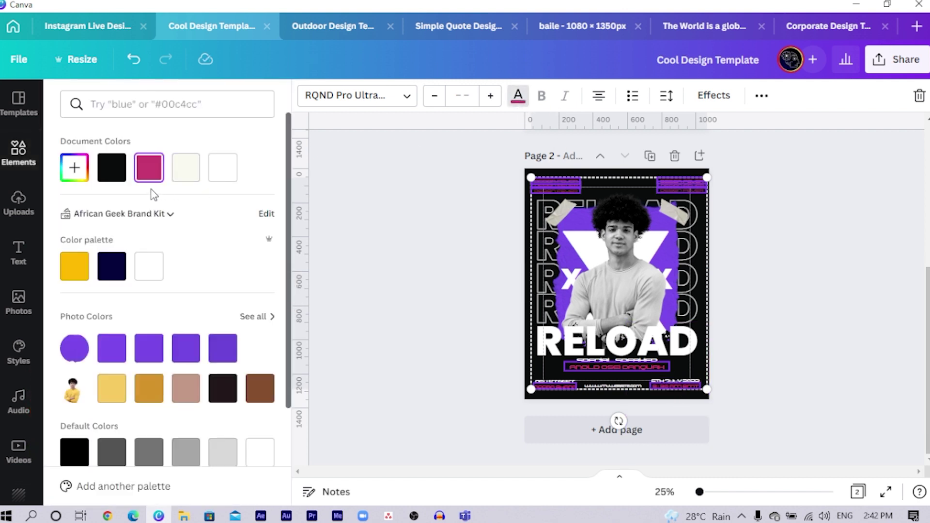
click(433, 294)
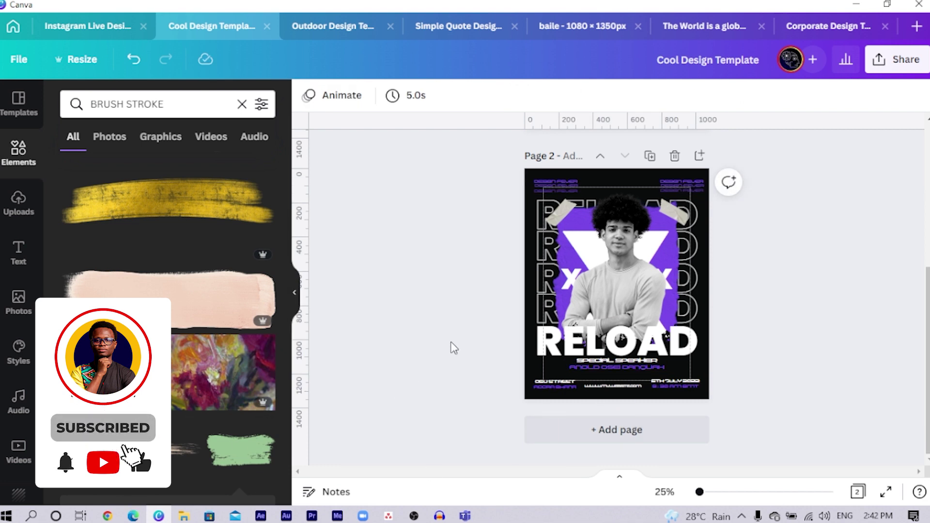
Search Elements for 'DUST' and add a dust particle texture to the page
click(172, 106)
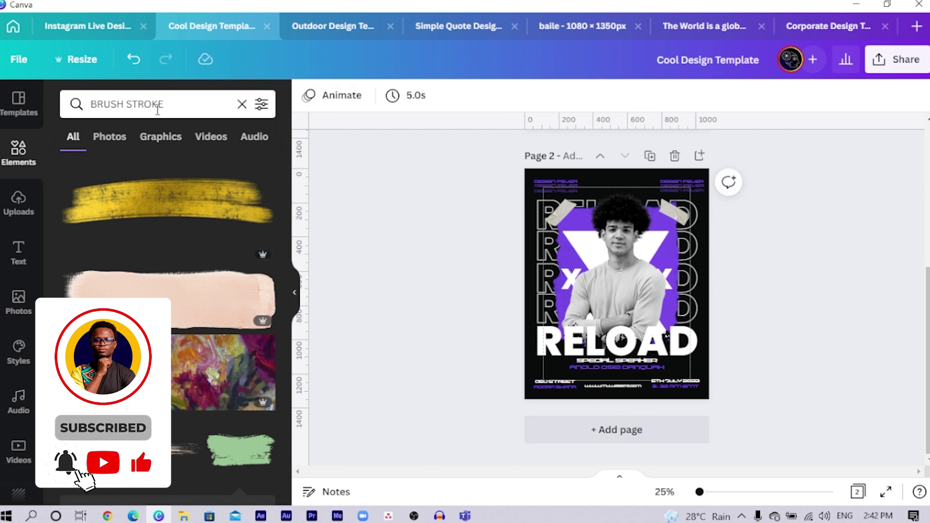
text(DUST)
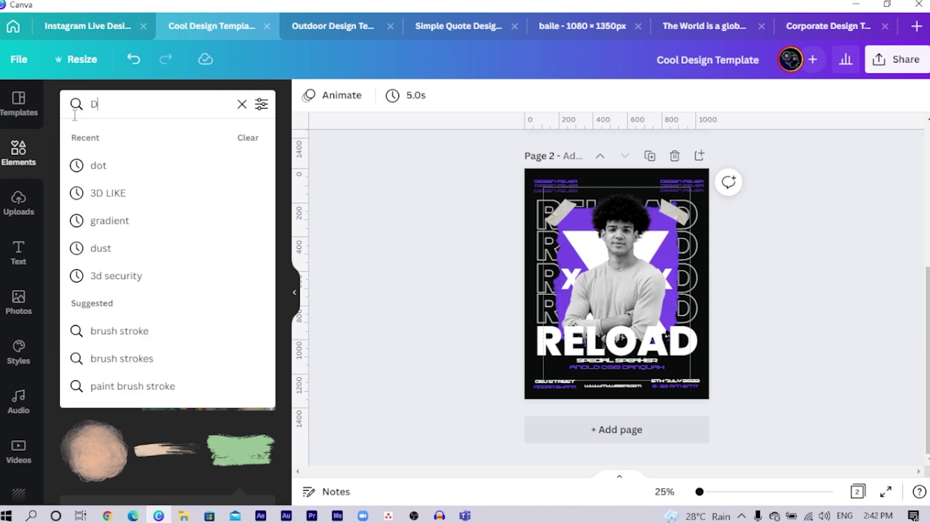
key(Return)
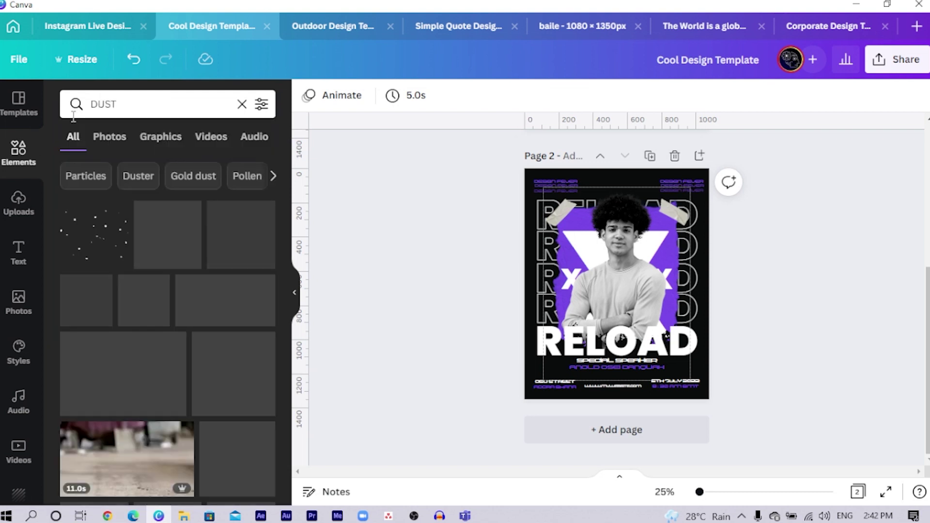
click(154, 237)
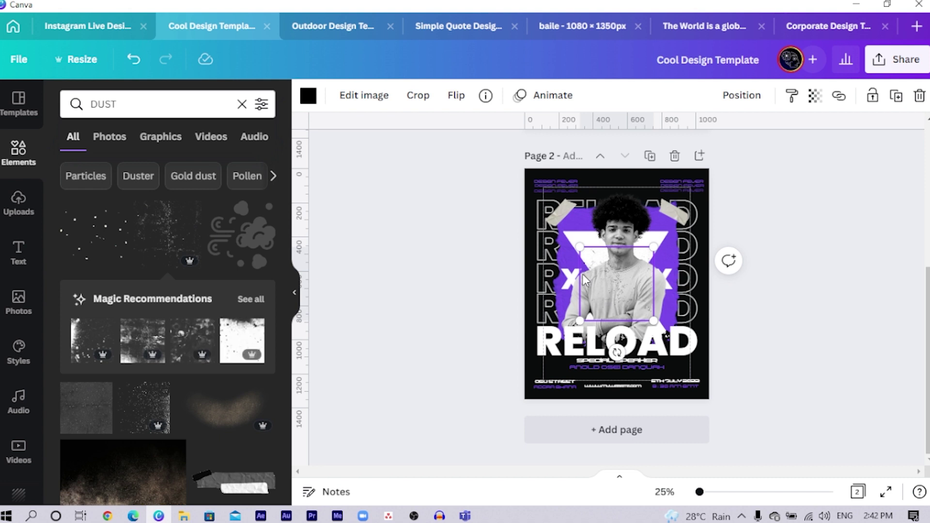
key(Delete)
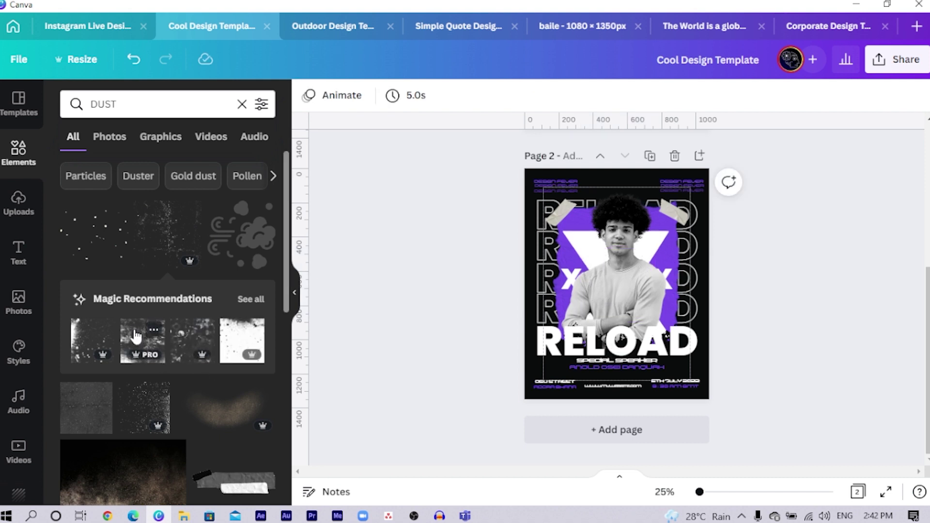
key(ctrl+z)
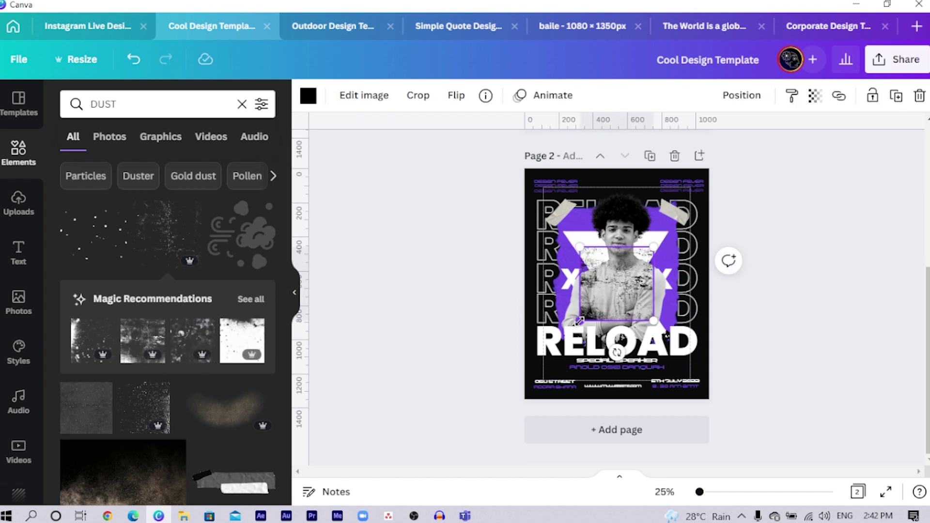
Enlarge the dust texture and position it over the man and lower poster
drag(579, 321, 446, 452)
click(654, 341)
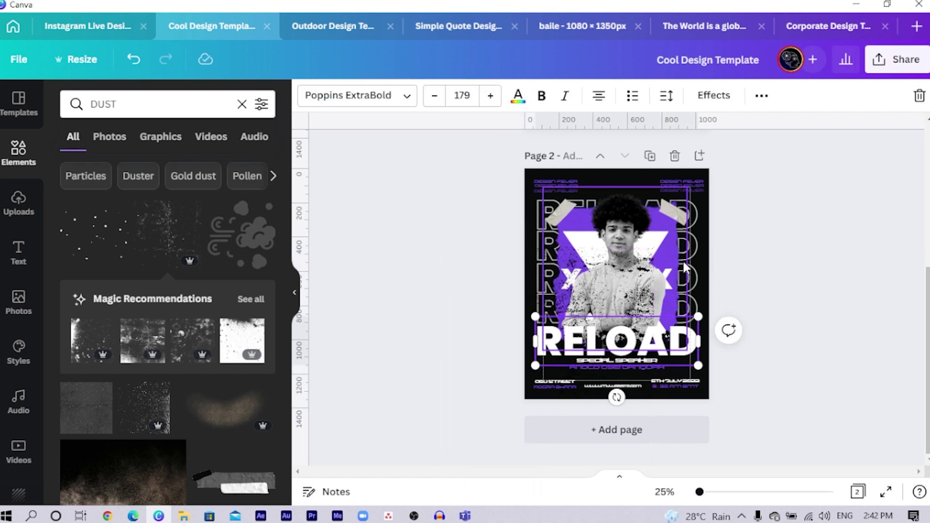
drag(581, 293, 662, 227)
scroll(530, 434, up, 3)
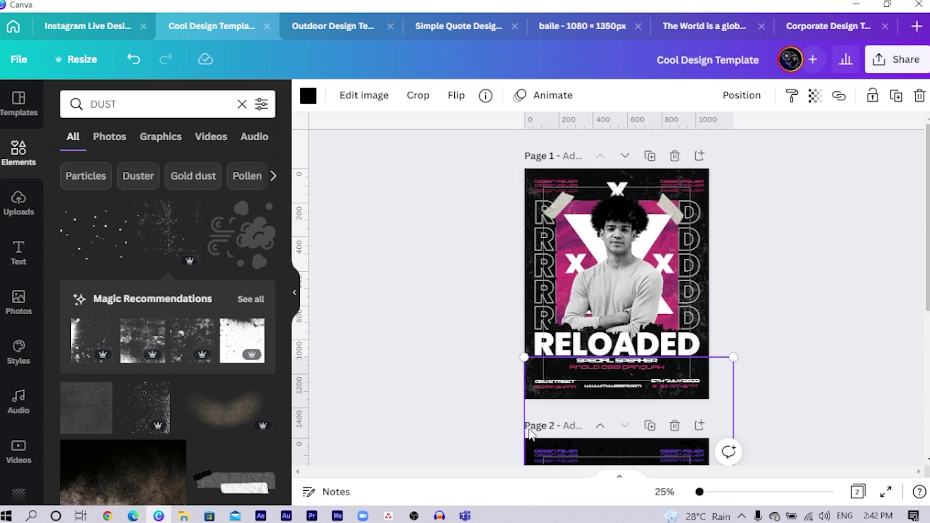
scroll(553, 379, down, 3)
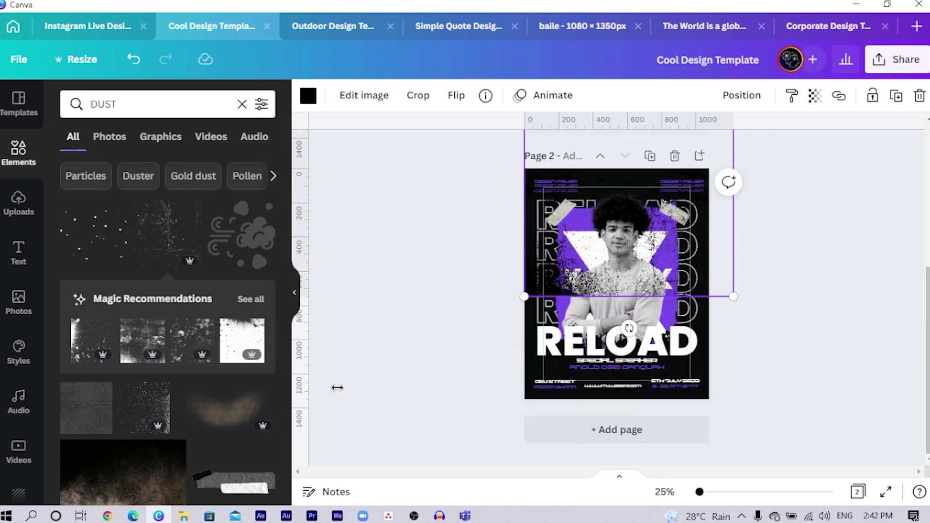
drag(641, 261, 627, 395)
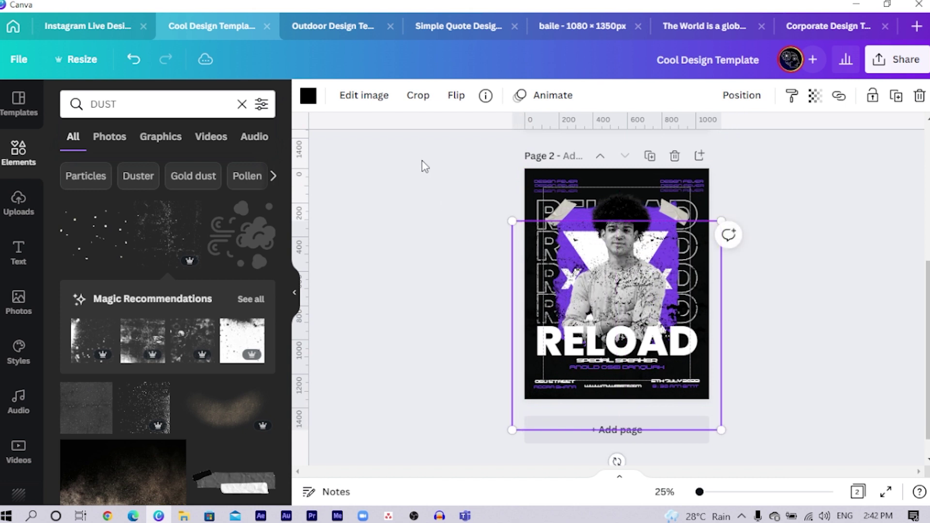
Recolour the dust texture grey
click(307, 96)
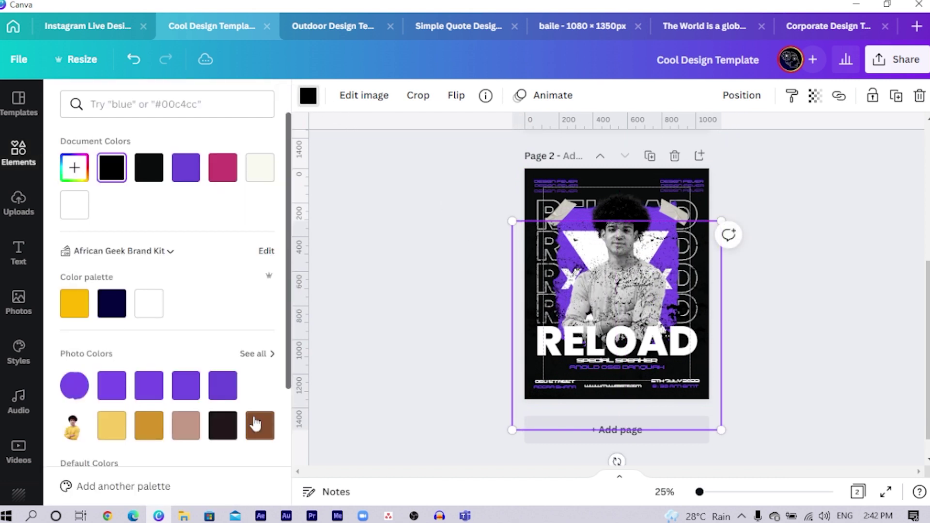
scroll(251, 416, down, 3)
click(188, 328)
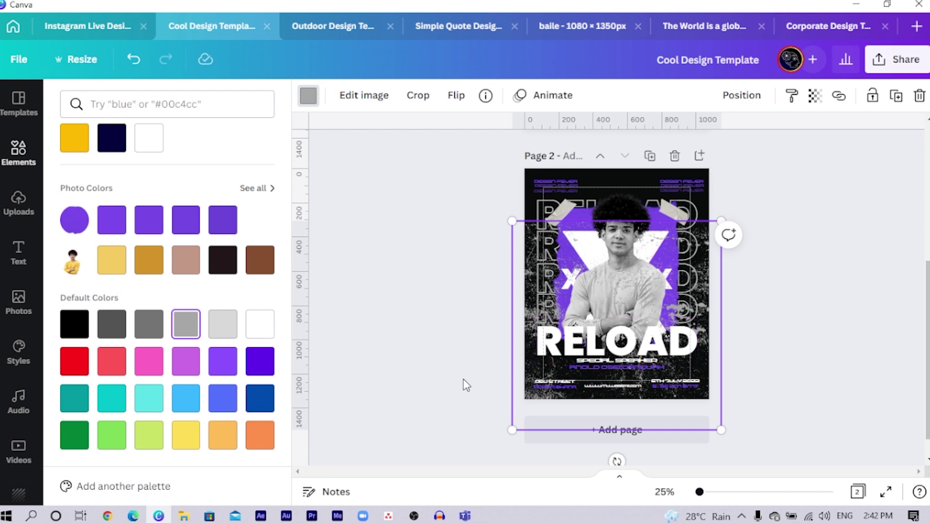
Place a vertically flipped copy of the dust texture along the poster's top
drag(562, 382, 574, 178)
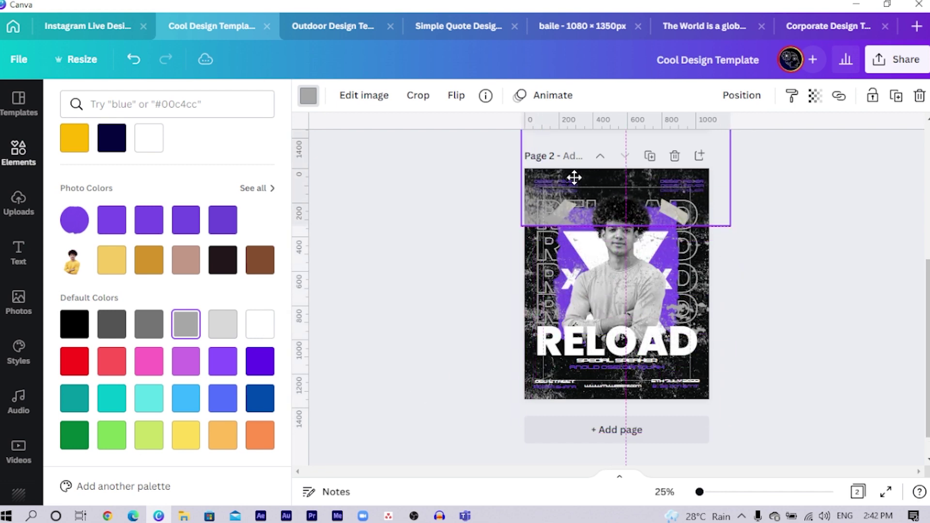
click(455, 96)
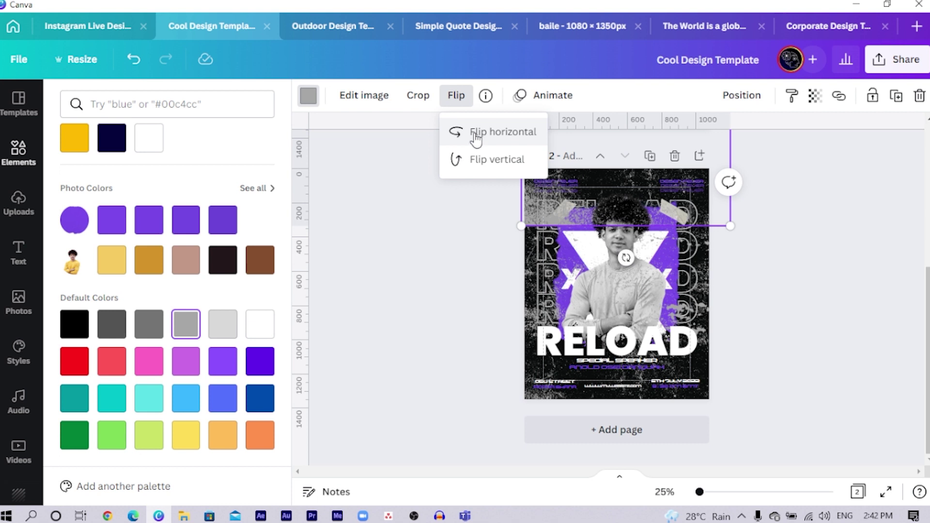
click(481, 161)
drag(527, 211, 544, 275)
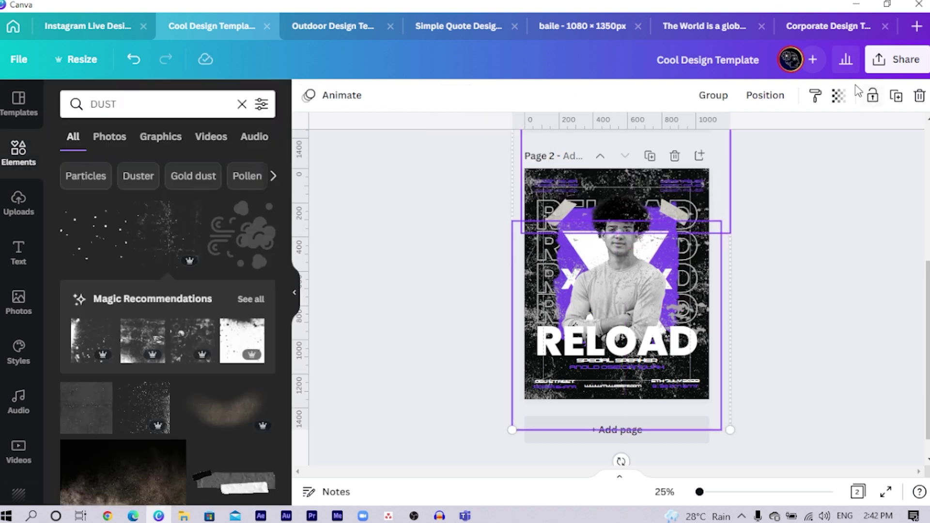
Set the dust textures' transparency to 54
click(837, 100)
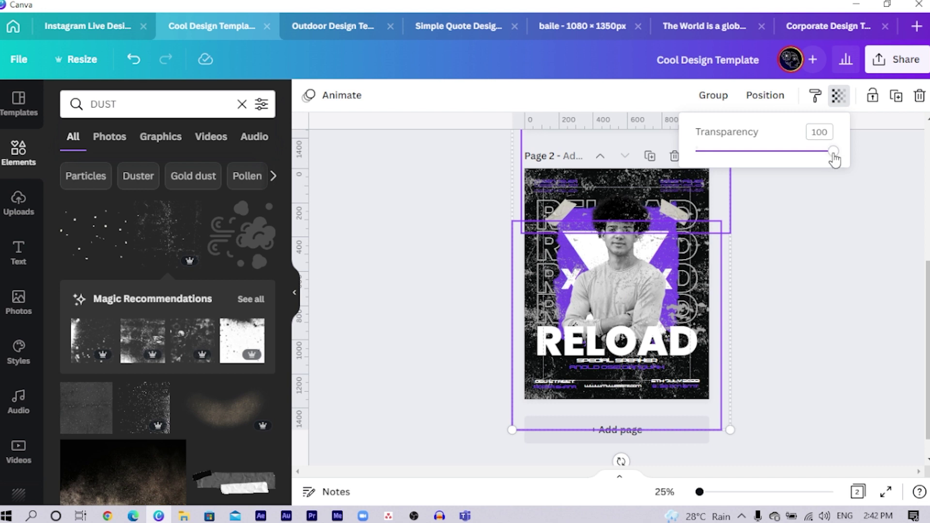
drag(816, 157, 784, 154)
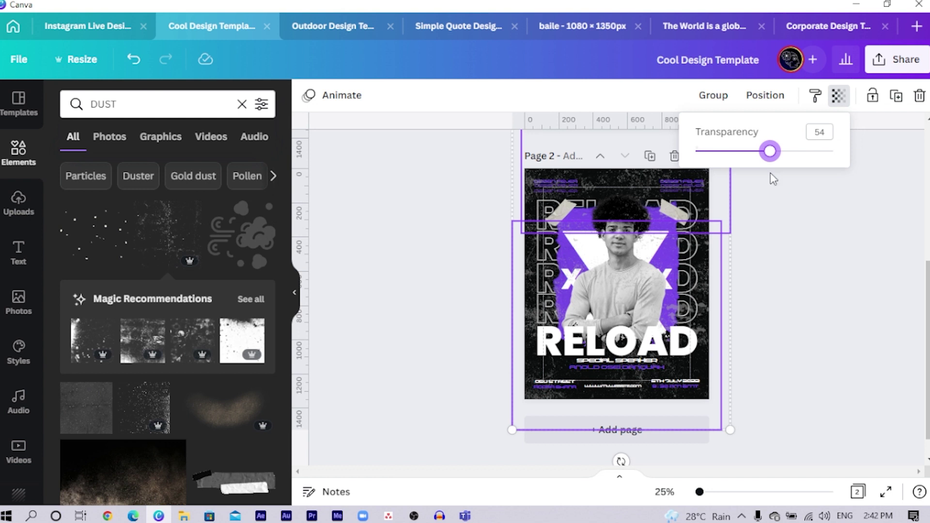
click(436, 381)
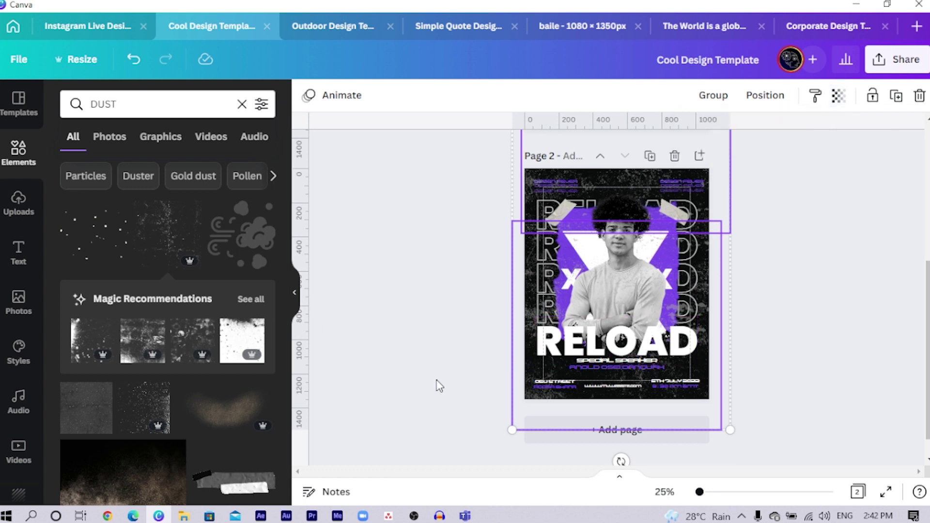
click(440, 405)
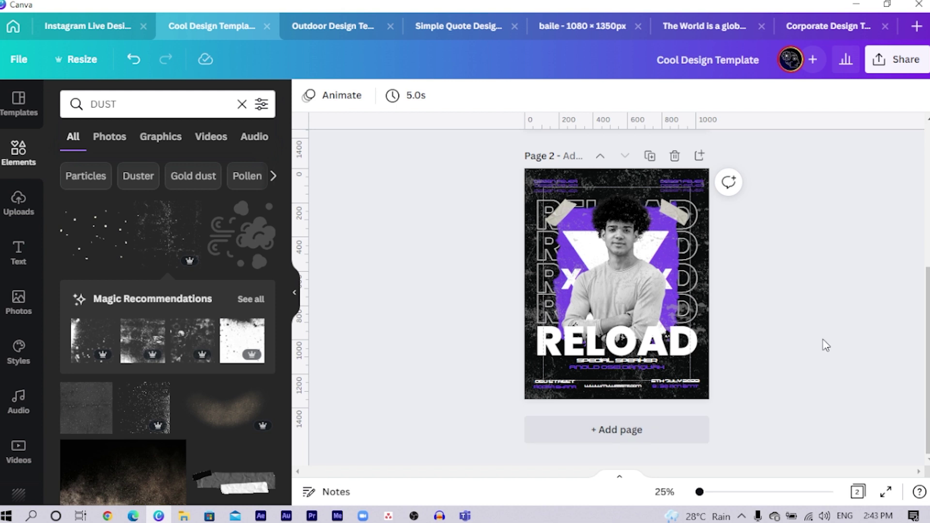